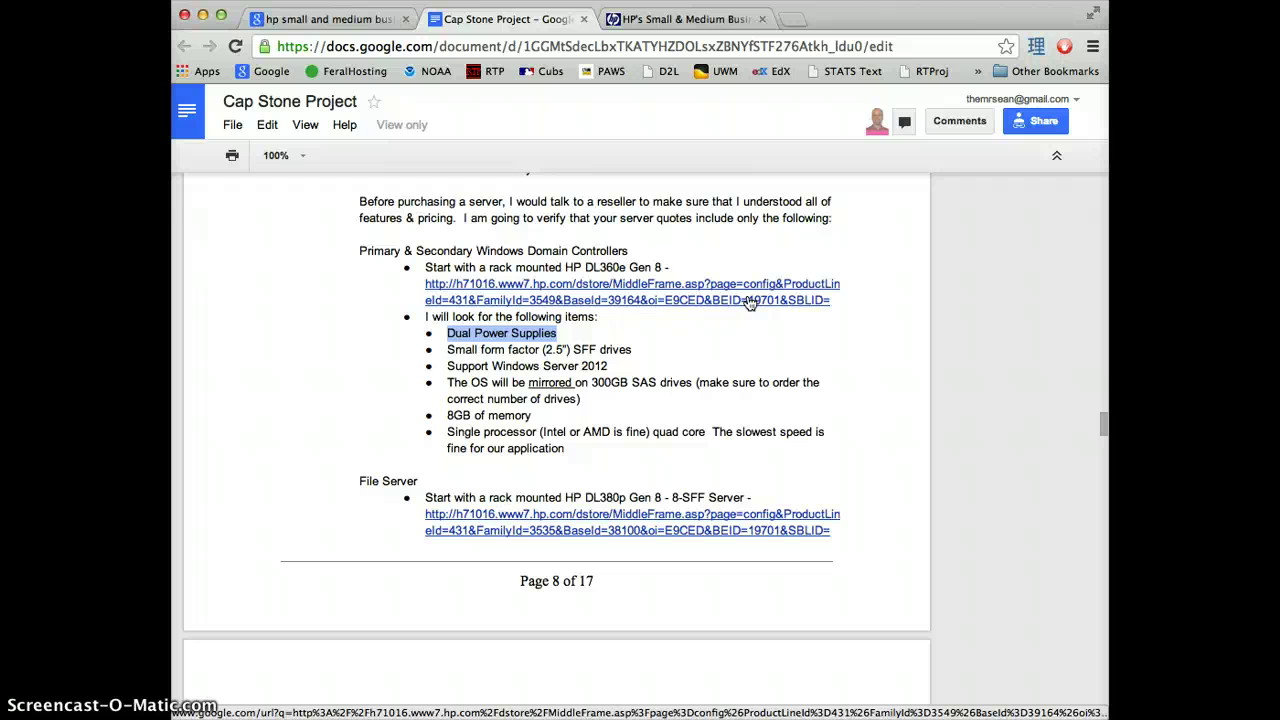
Switch from the Cap Stone Project doc to the Google results for 'hp small and medium business'
{"action": "left_click", "coordinate": [668, 288]}
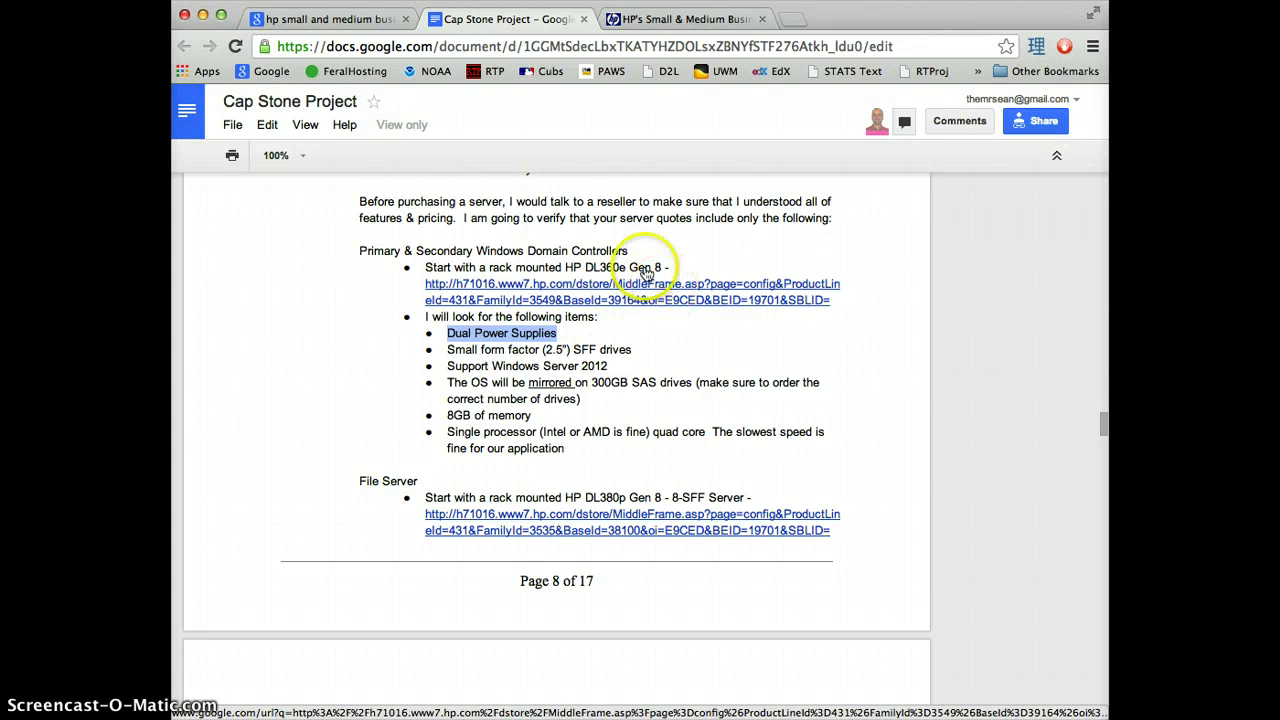
{"action": "left_click", "coordinate": [340, 19]}
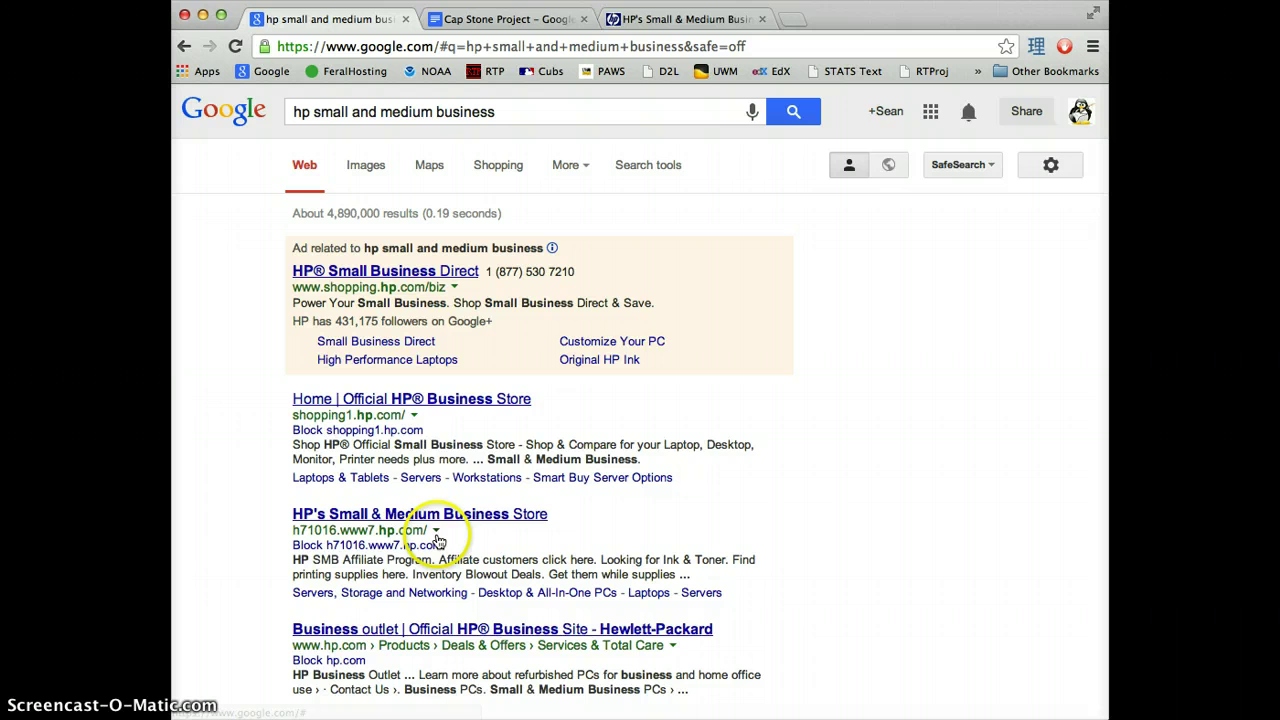
Open the HP store's Servers, Storage and Networking category and mark the DL360e Gen 8 model in the notes
{"action": "left_click", "coordinate": [681, 20]}
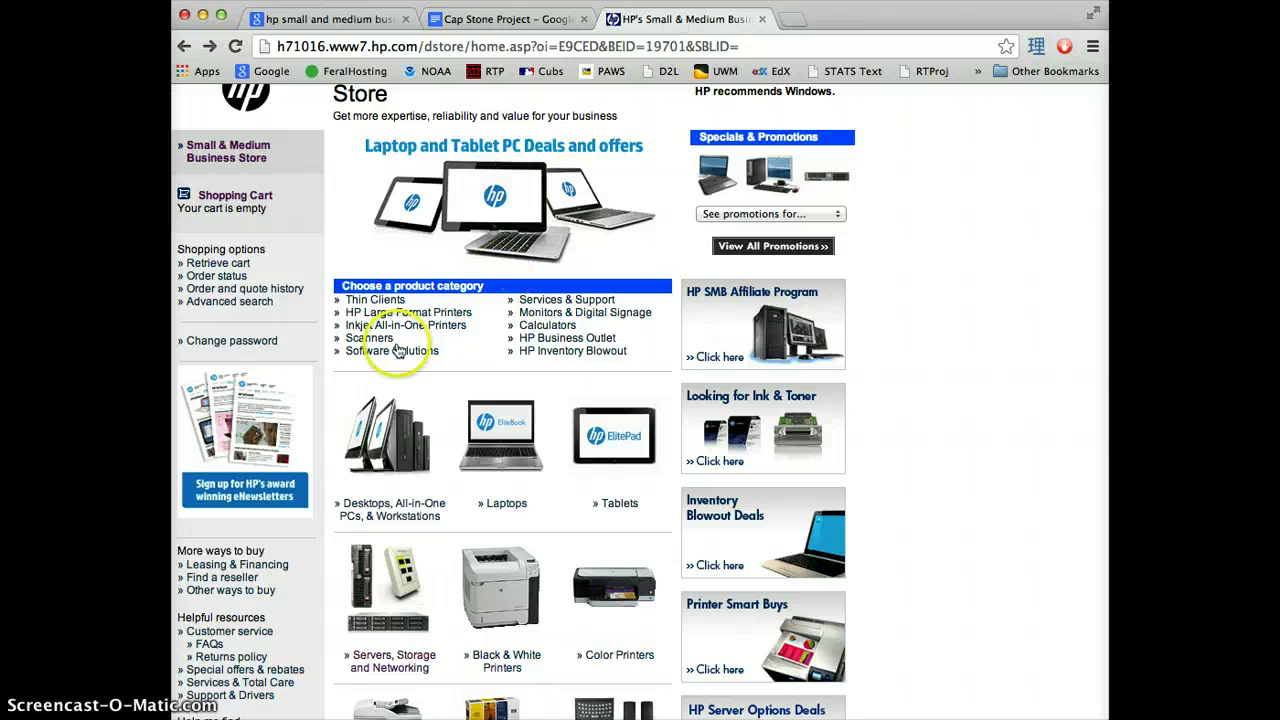
{"action": "left_click", "coordinate": [380, 662]}
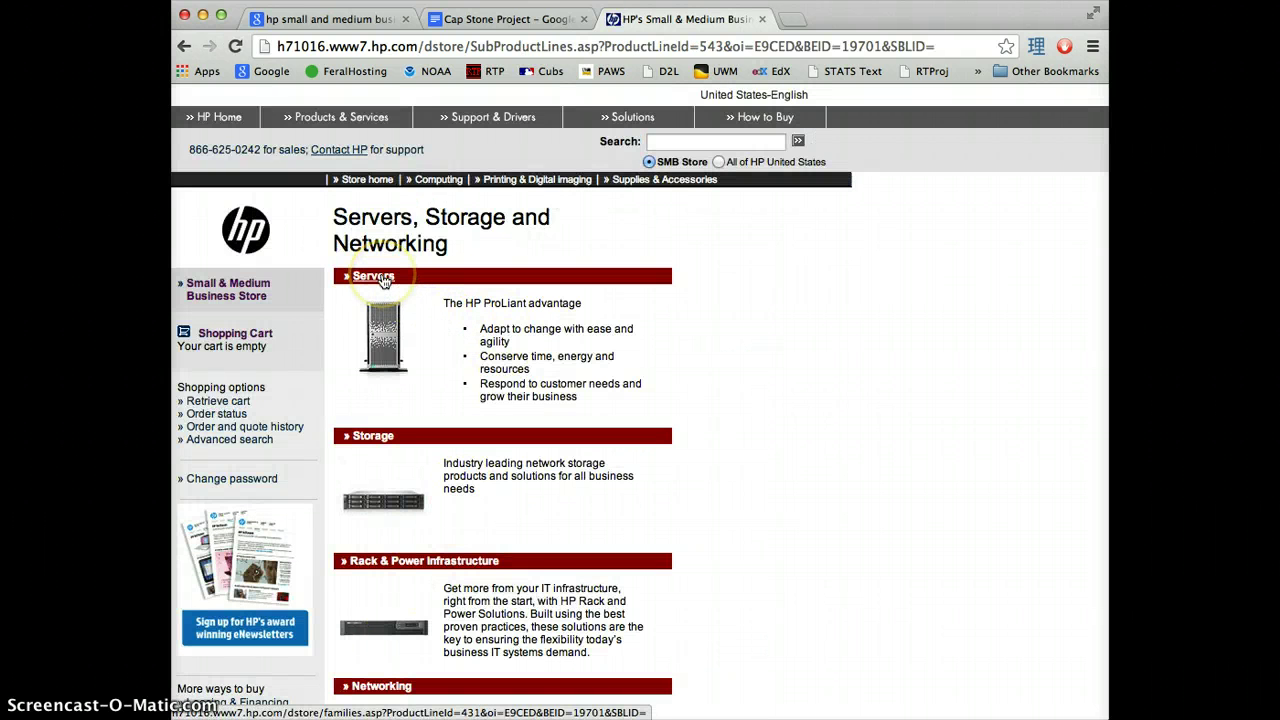
{"action": "left_click", "coordinate": [515, 20]}
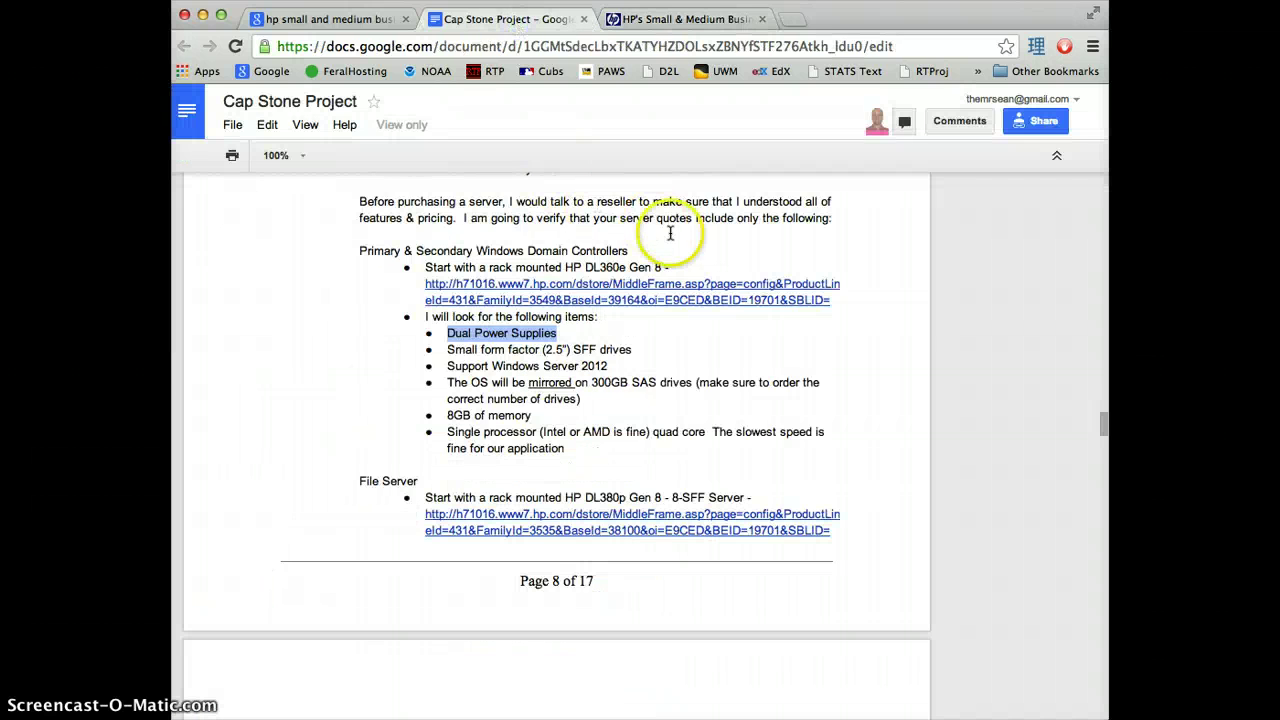
{"action": "left_click_drag", "start_coordinate": [585, 267], "coordinate": [622, 268]}
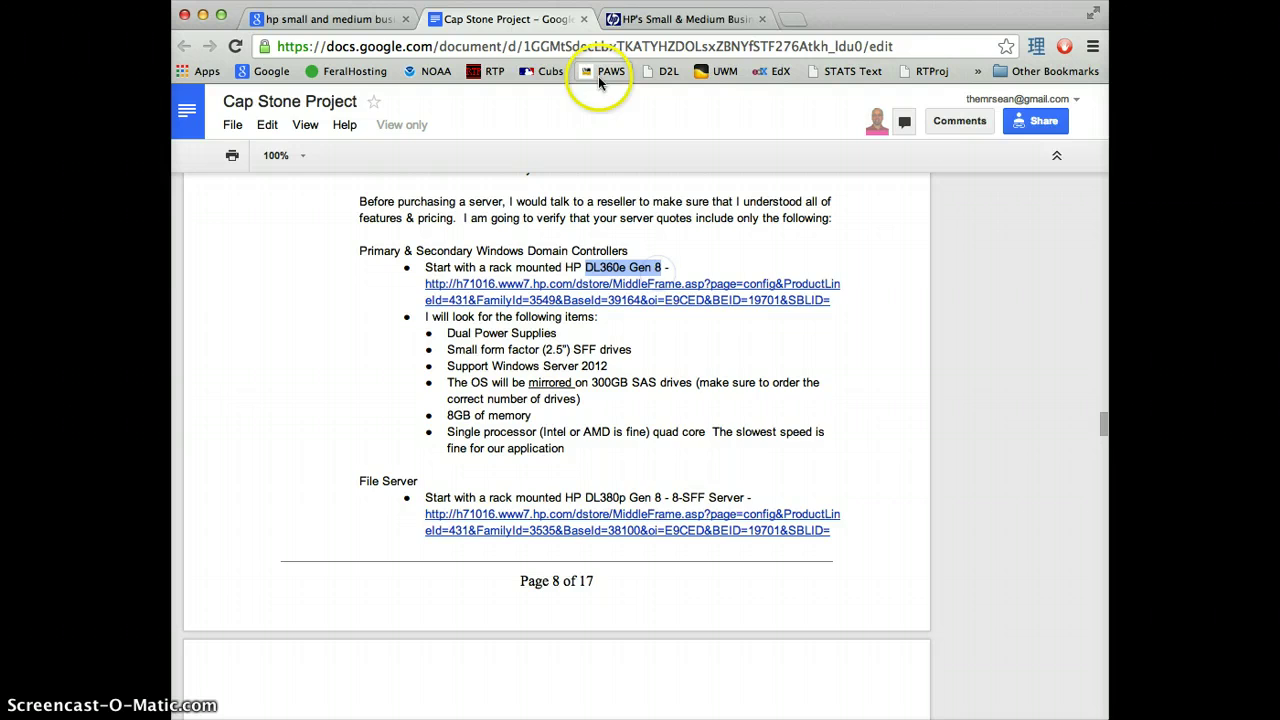
In the HP store, go to Servers and open the ProLiant 300 Series family
{"action": "left_click", "coordinate": [685, 19]}
{"action": "left_click", "coordinate": [370, 280]}
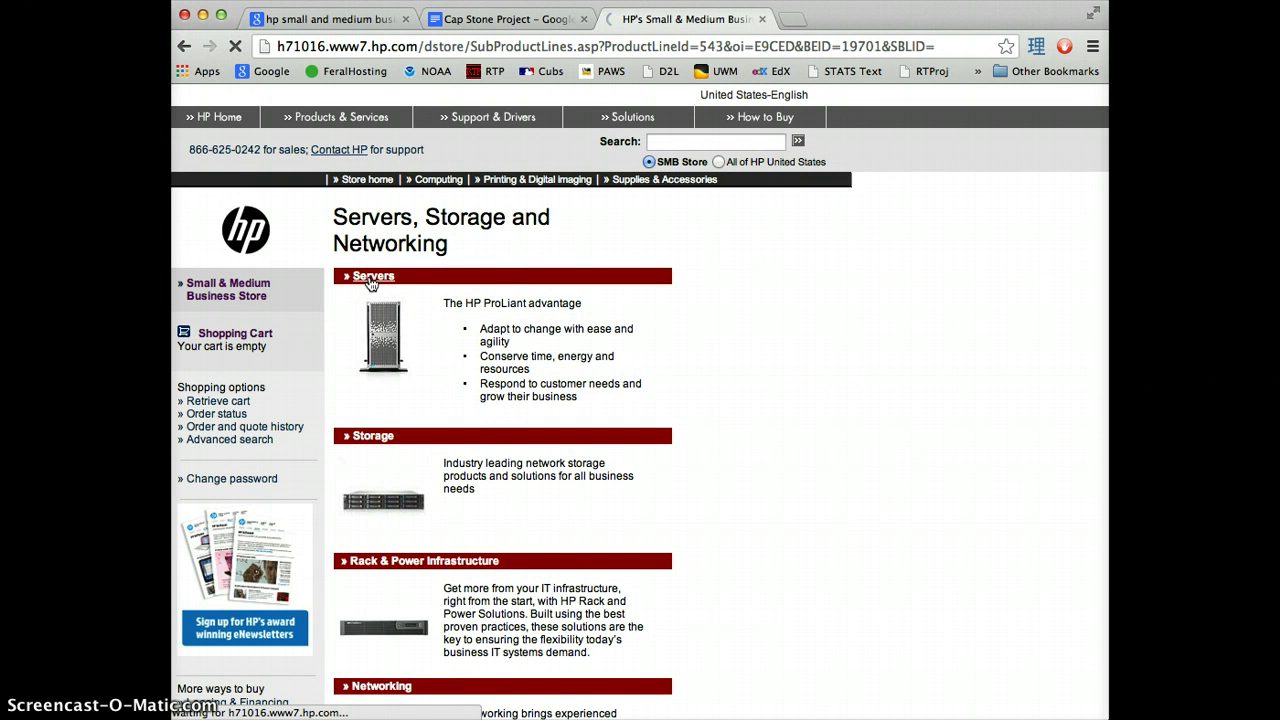
{"action": "scroll", "coordinate": [645, 571], "scroll_direction": "down", "scroll_amount": 2}
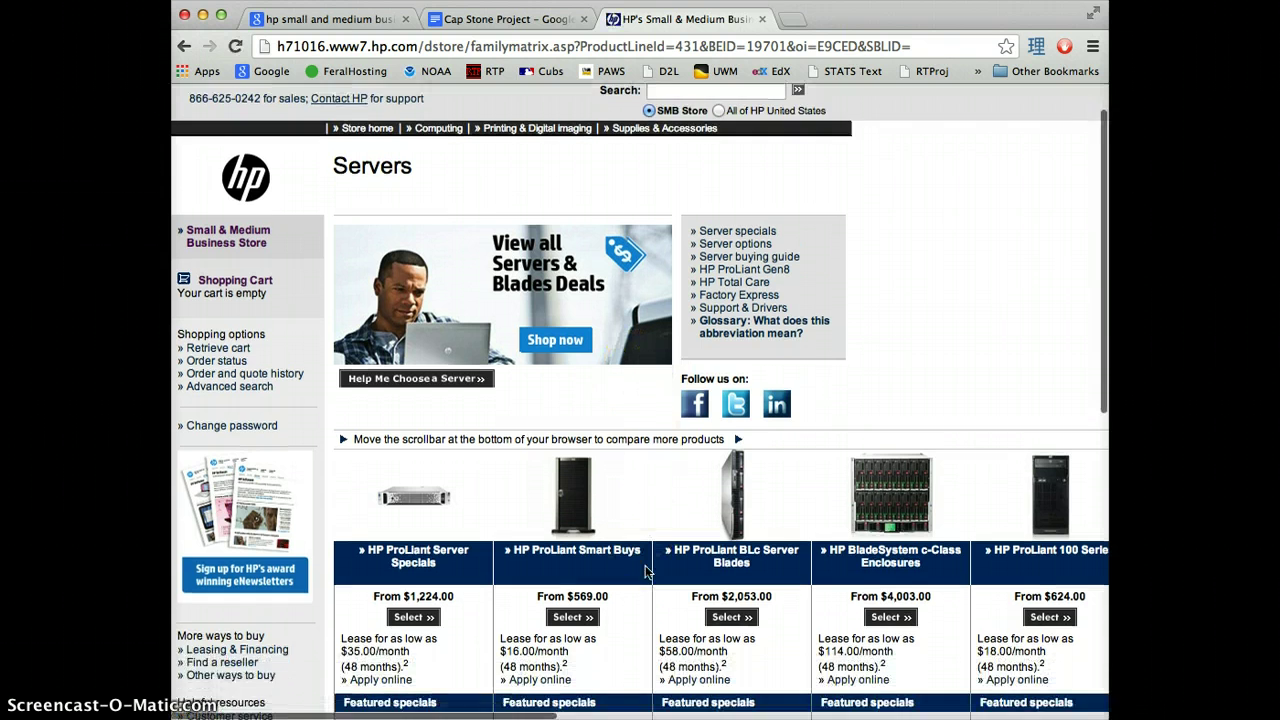
{"action": "scroll", "coordinate": [645, 571], "scroll_direction": "down", "scroll_amount": 1}
{"action": "scroll", "coordinate": [643, 571], "scroll_direction": "right", "scroll_amount": 5}
{"action": "left_click", "coordinate": [770, 519]}
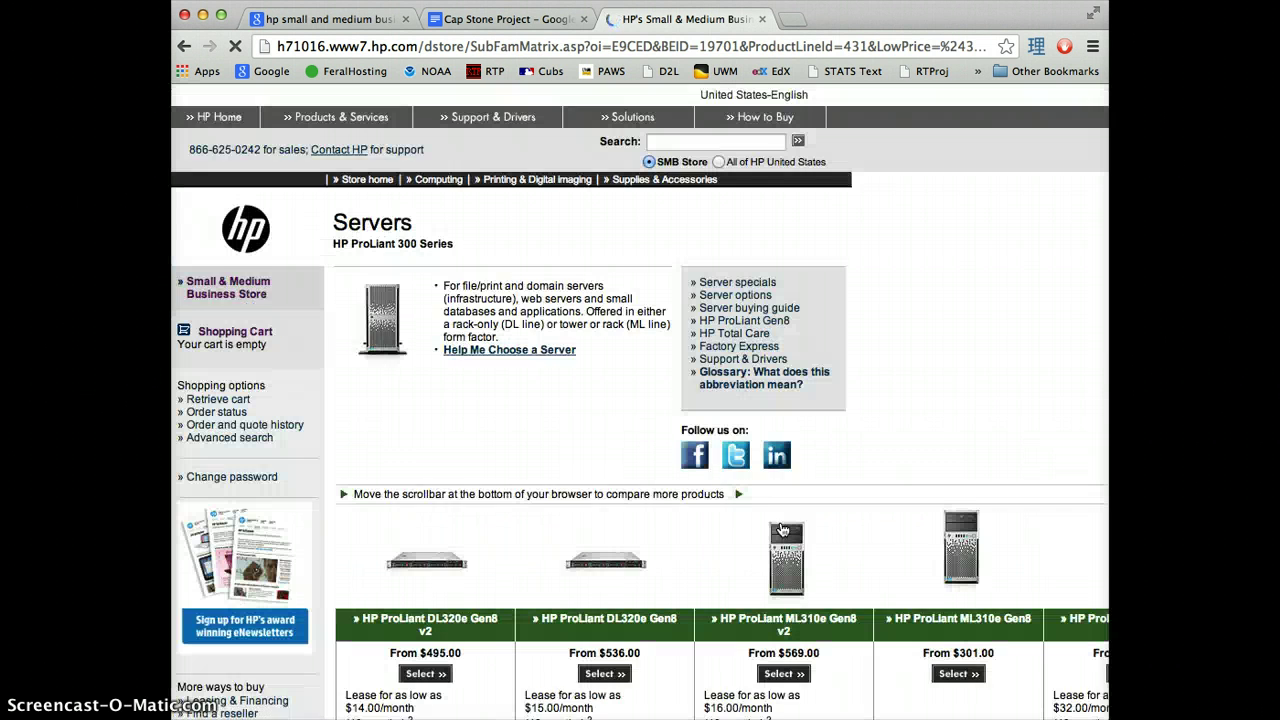
Select the ProLiant DL360e Gen8 models, then go back to the Cap Stone Project requirements
{"action": "left_click", "coordinate": [712, 427]}
{"action": "scroll", "coordinate": [712, 427], "scroll_direction": "down", "scroll_amount": 2}
{"action": "scroll", "coordinate": [712, 427], "scroll_direction": "right", "scroll_amount": 5}
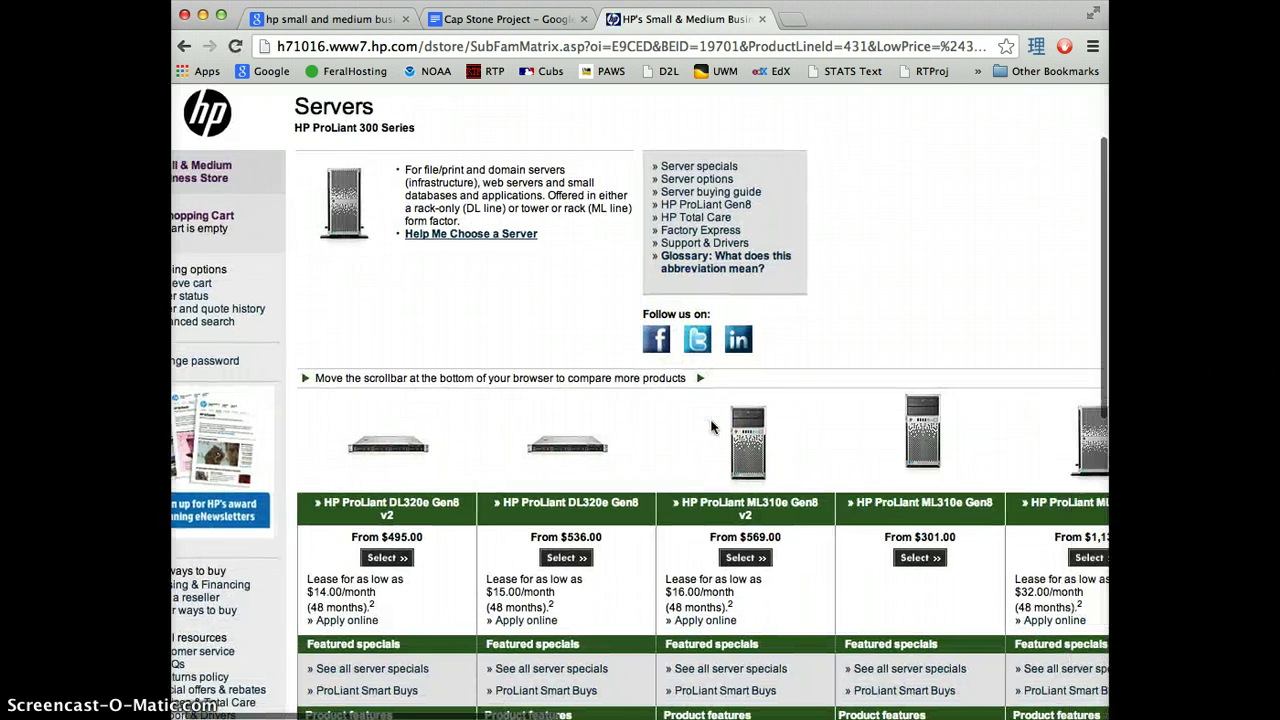
{"action": "scroll", "coordinate": [712, 427], "scroll_direction": "right", "scroll_amount": 3}
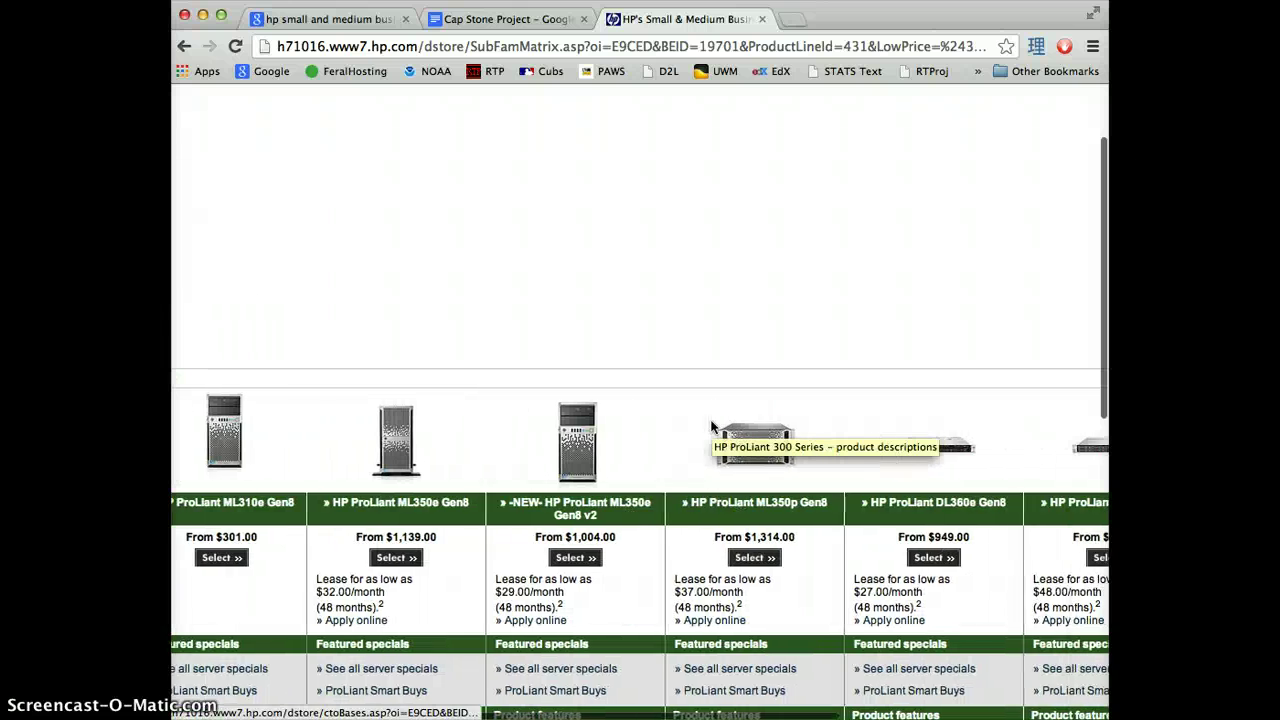
{"action": "left_click", "coordinate": [885, 530]}
{"action": "left_click", "coordinate": [928, 558]}
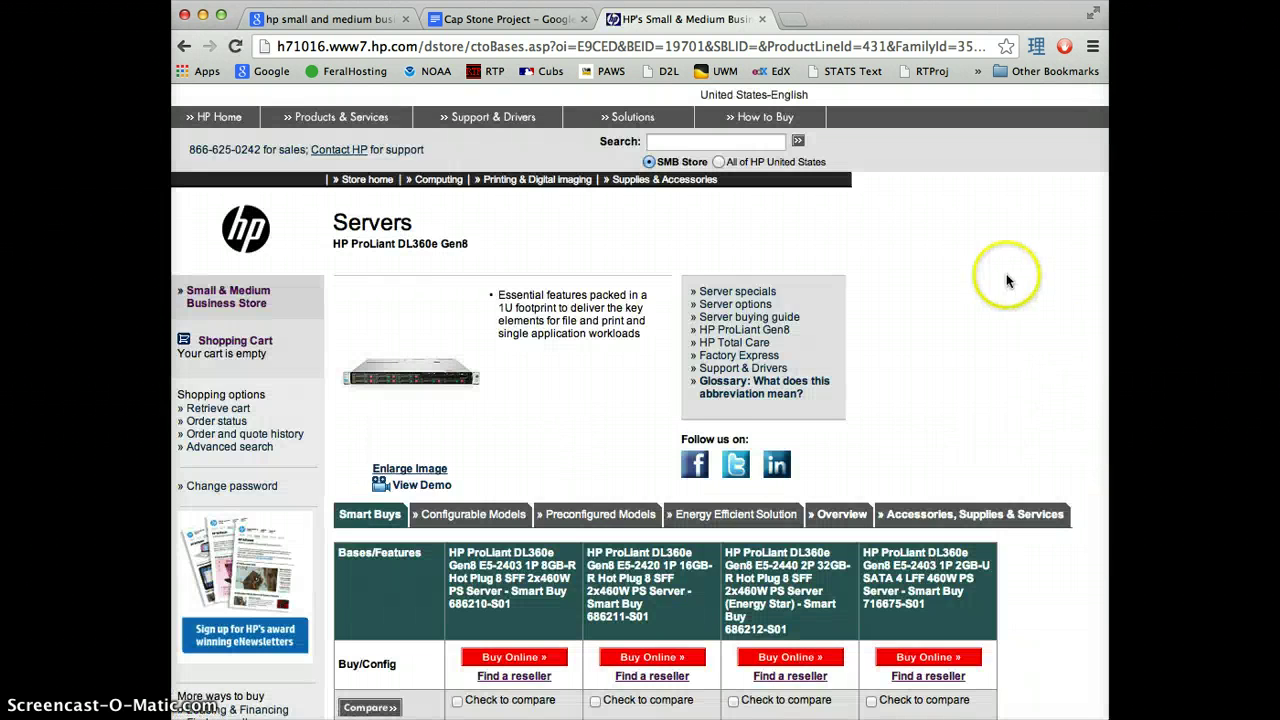
{"action": "scroll", "coordinate": [1006, 274], "scroll_direction": "down", "scroll_amount": 5}
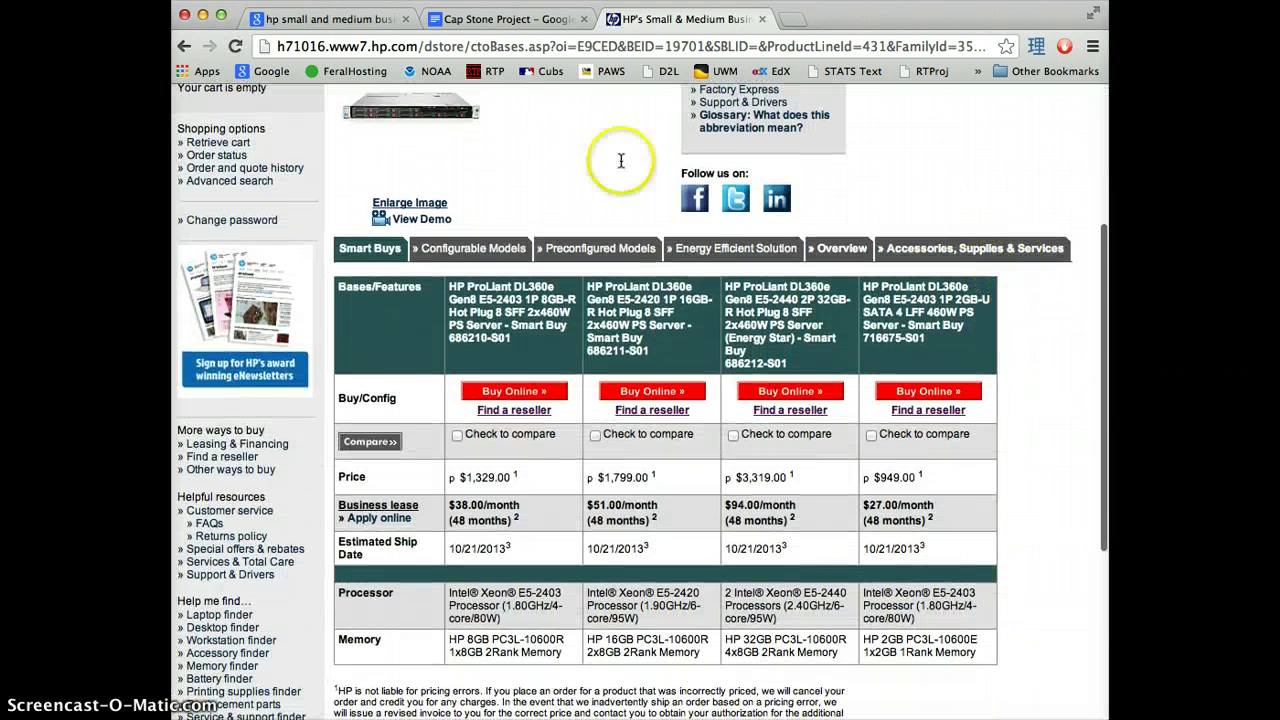
{"action": "left_click", "coordinate": [492, 20]}
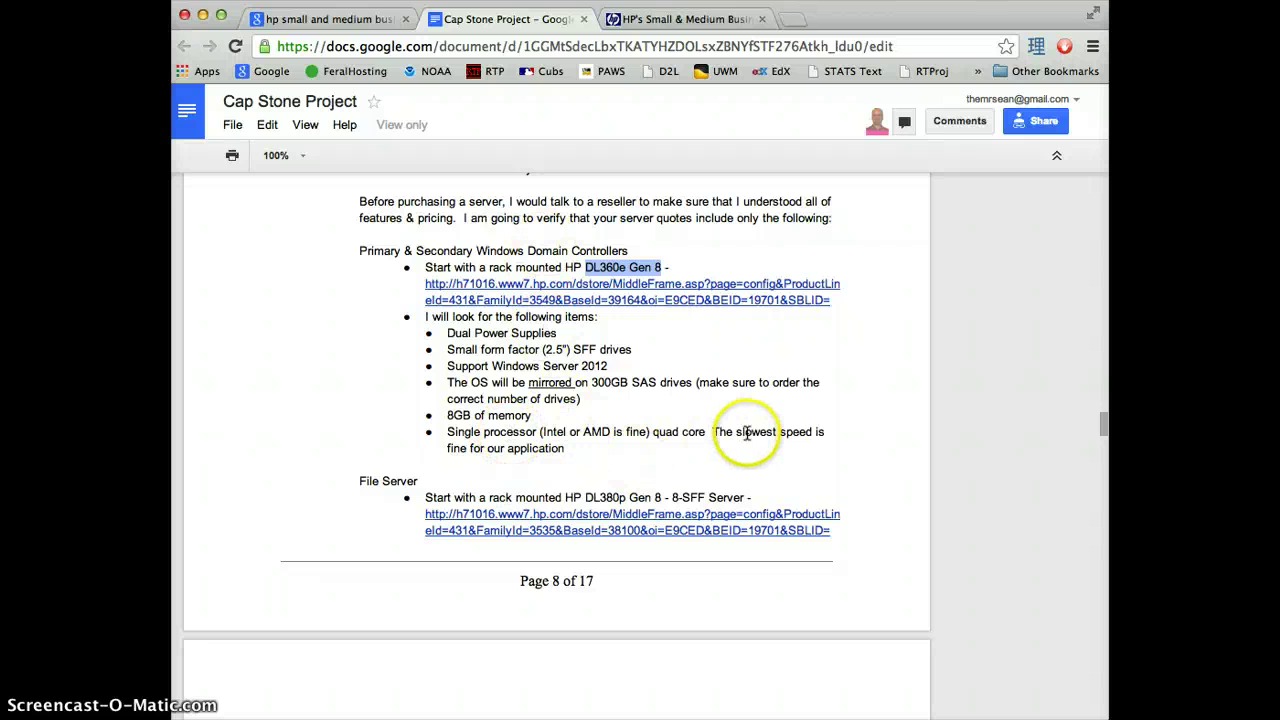
Return to the DL360e Gen8 models page listing the Smart Buy configurations
{"action": "left_click", "coordinate": [645, 19]}
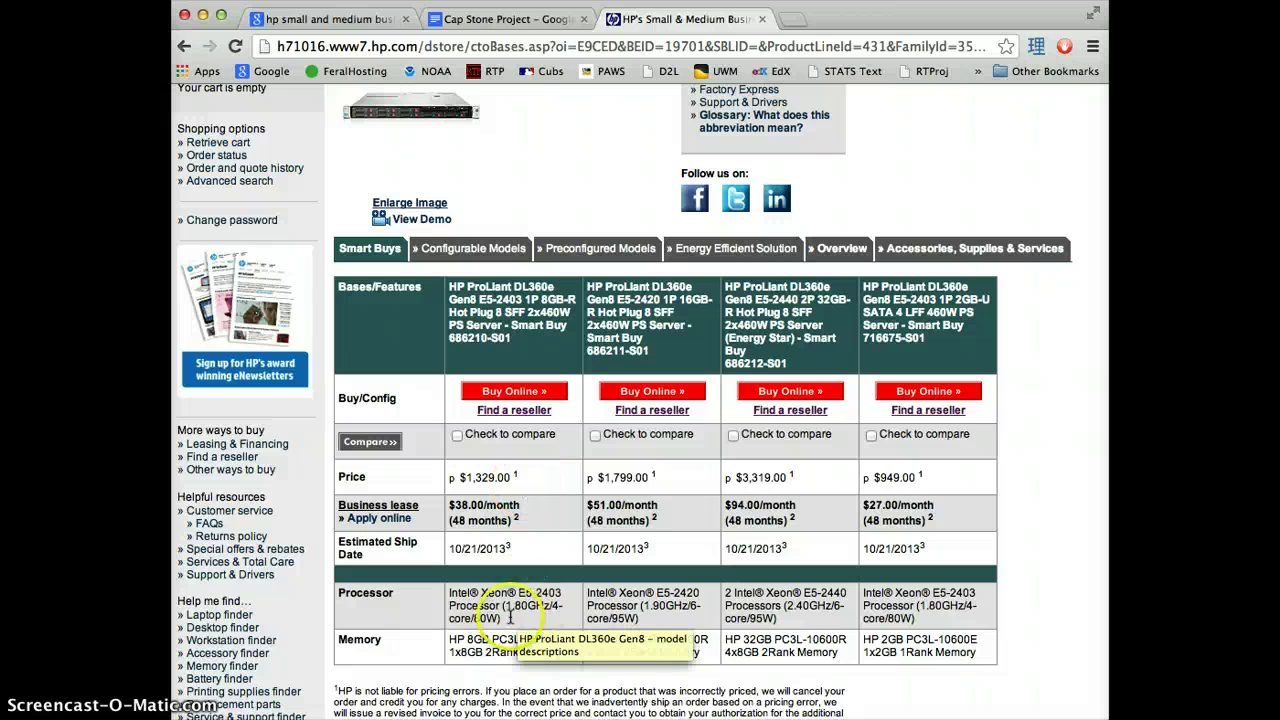
Start buying the $1,329 E5-2403 8GB DL360e Gen8 Smart Buy and review its preconfigured components
{"action": "left_click", "coordinate": [520, 398]}
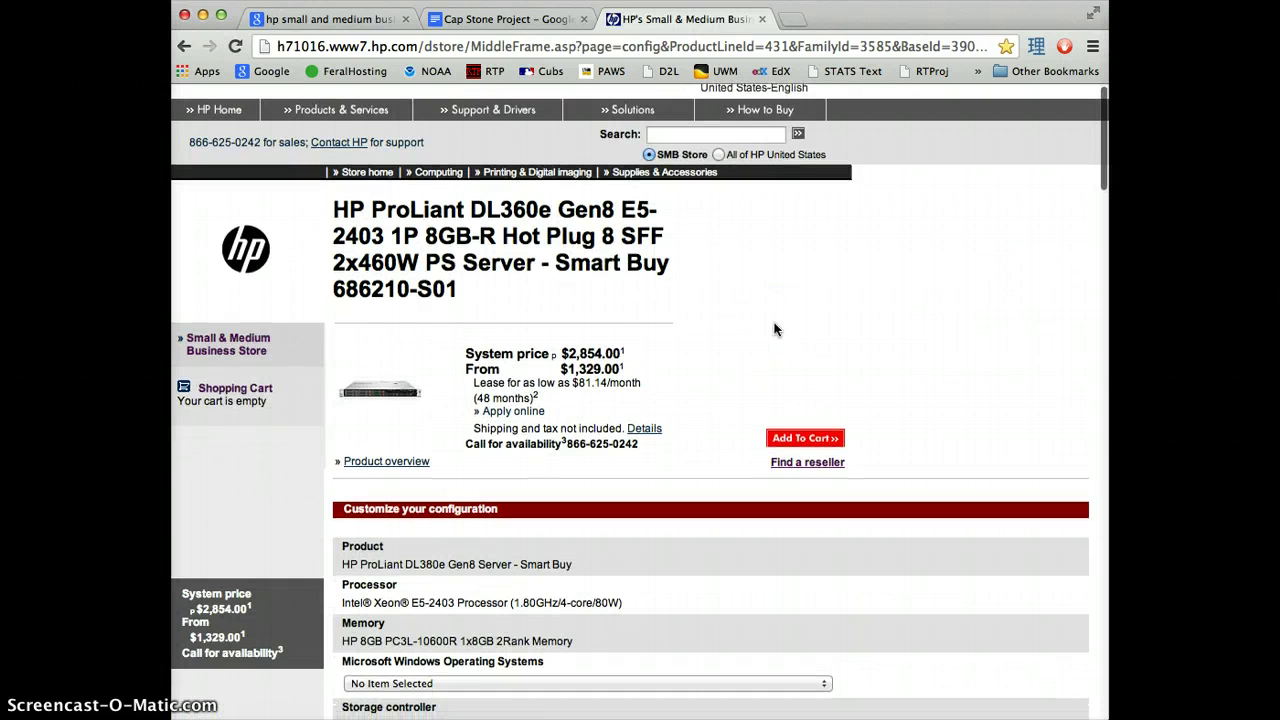
{"action": "scroll", "coordinate": [775, 329], "scroll_direction": "down", "scroll_amount": 5}
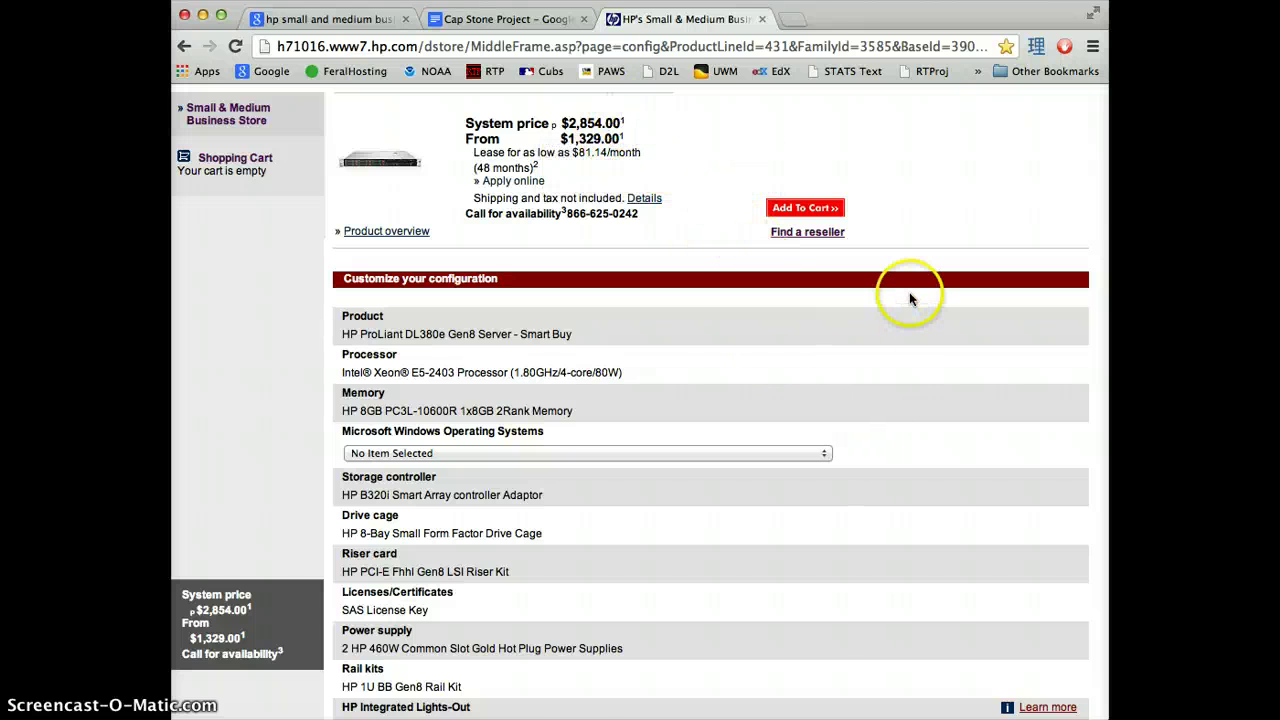
{"action": "scroll", "coordinate": [910, 298], "scroll_direction": "down", "scroll_amount": 1}
{"action": "scroll", "coordinate": [910, 298], "scroll_direction": "down", "scroll_amount": 4}
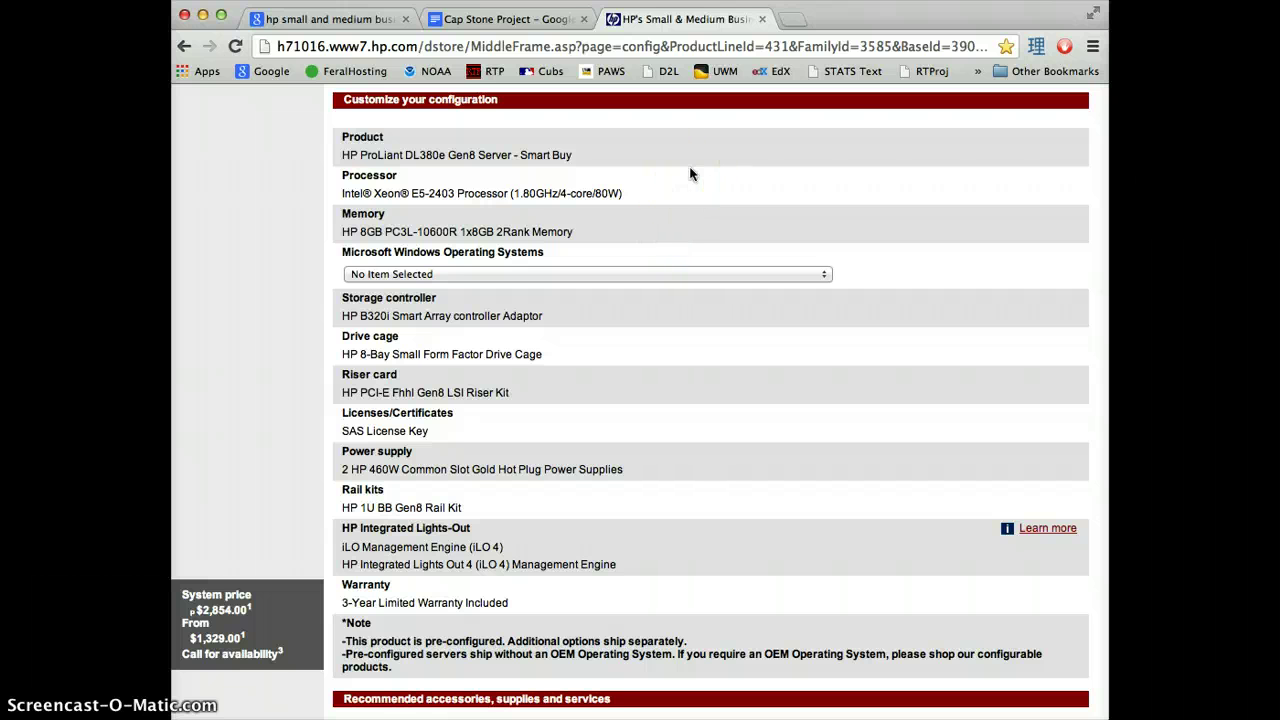
{"action": "scroll", "coordinate": [682, 167], "scroll_direction": "down", "scroll_amount": 1}
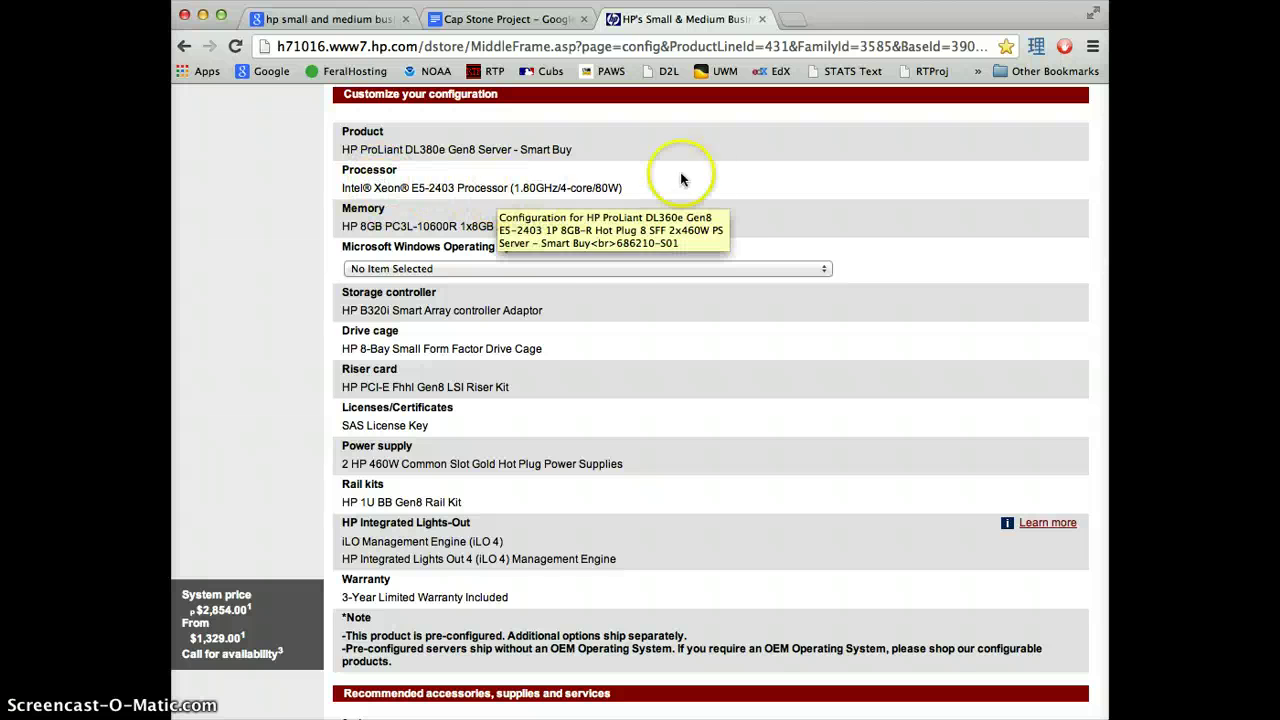
{"action": "left_click", "coordinate": [412, 226]}
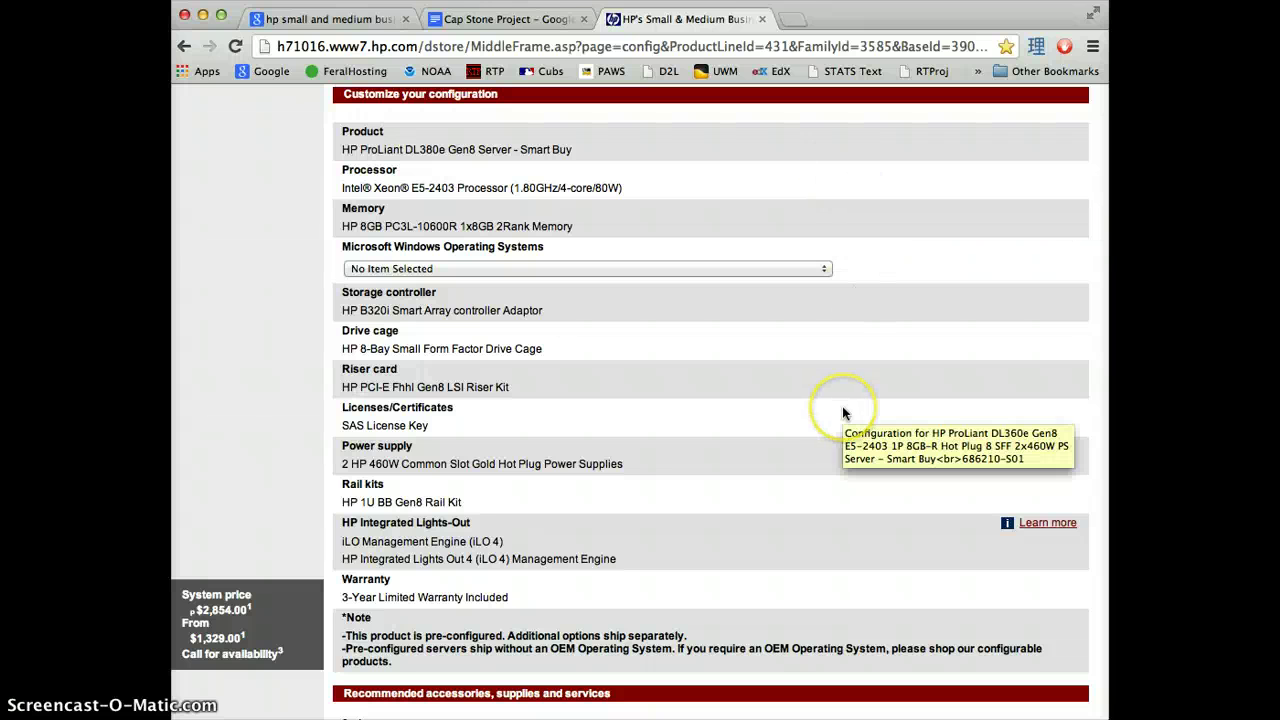
{"action": "left_click", "coordinate": [523, 268]}
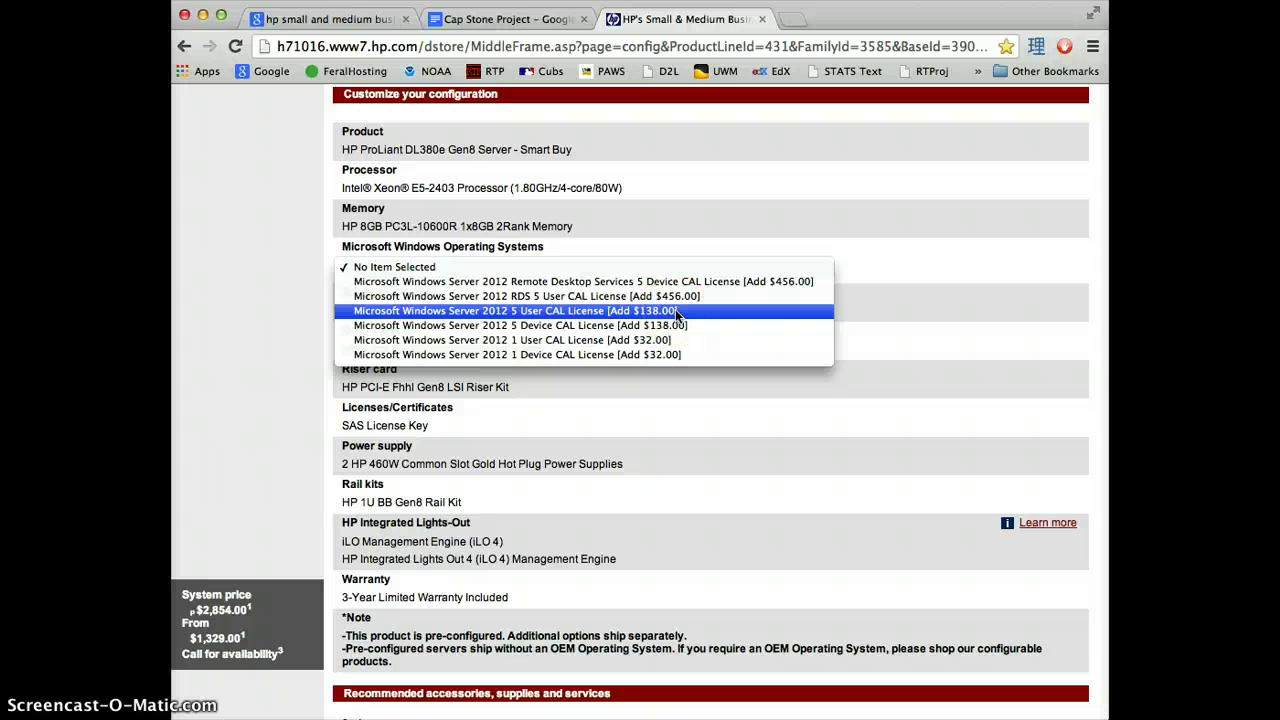
{"action": "left_click", "coordinate": [679, 258]}
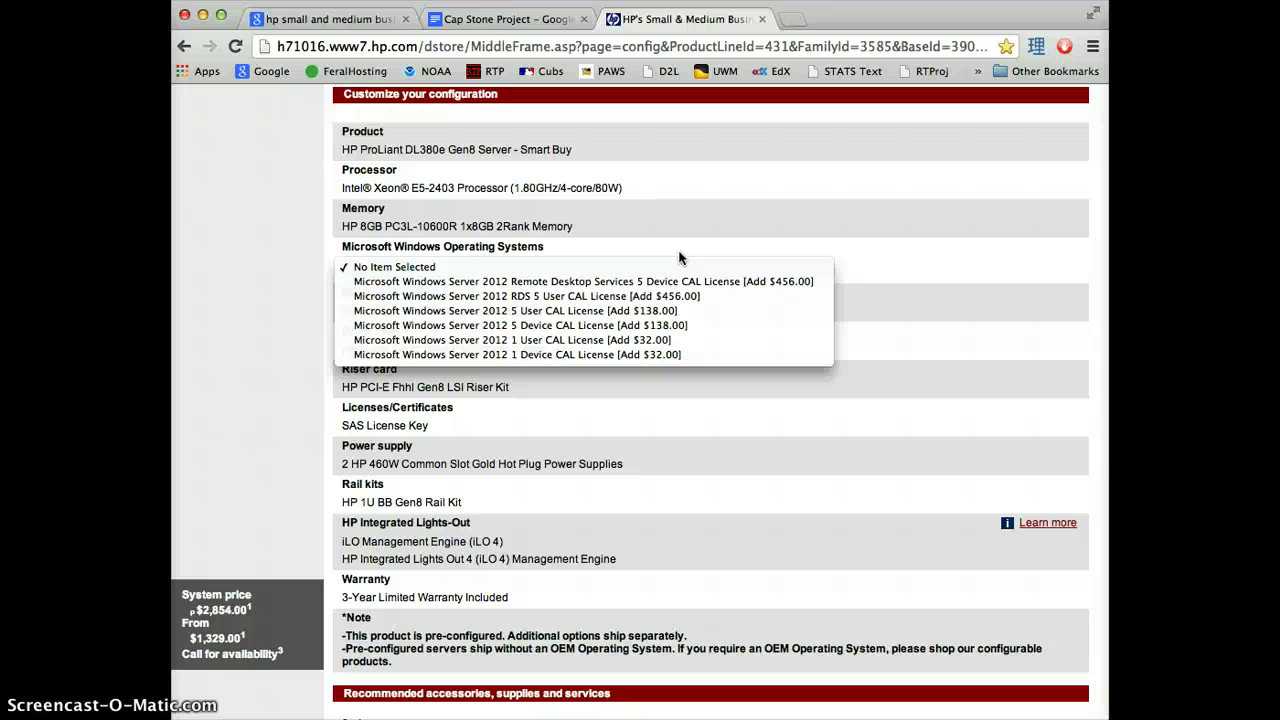
{"action": "left_click", "coordinate": [679, 260]}
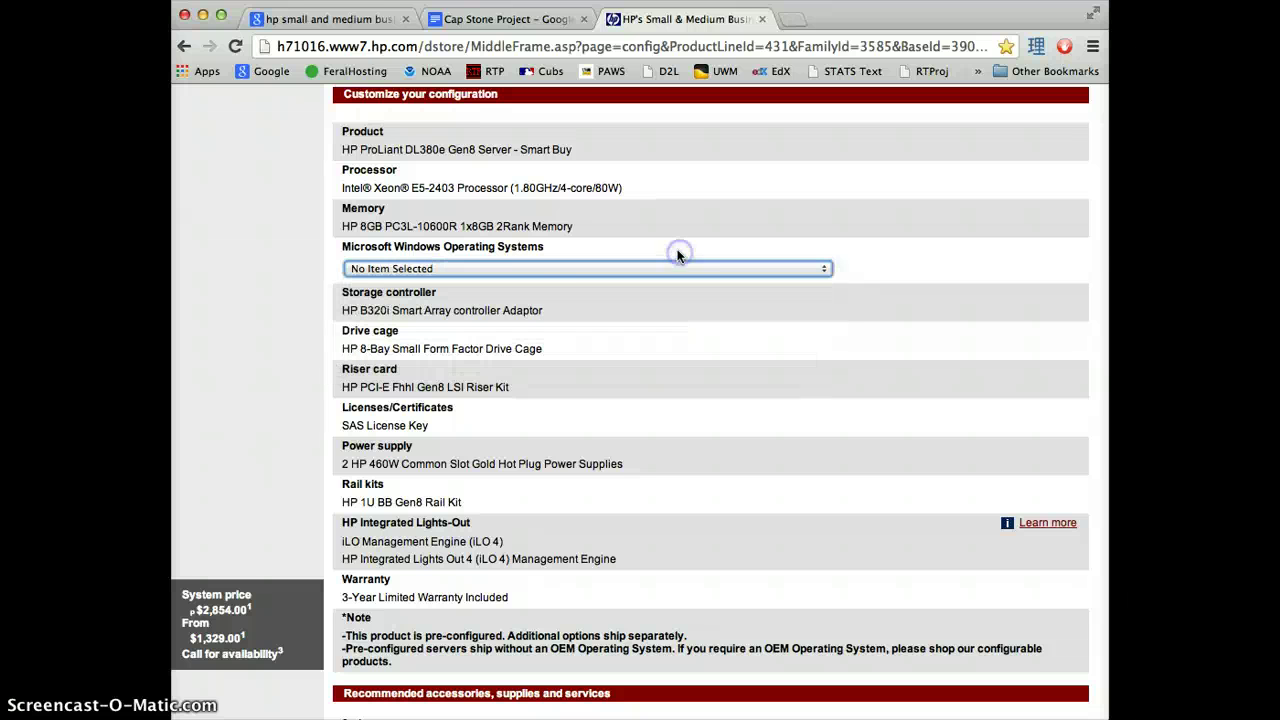
{"action": "scroll", "coordinate": [901, 233], "scroll_direction": "down", "scroll_amount": 3}
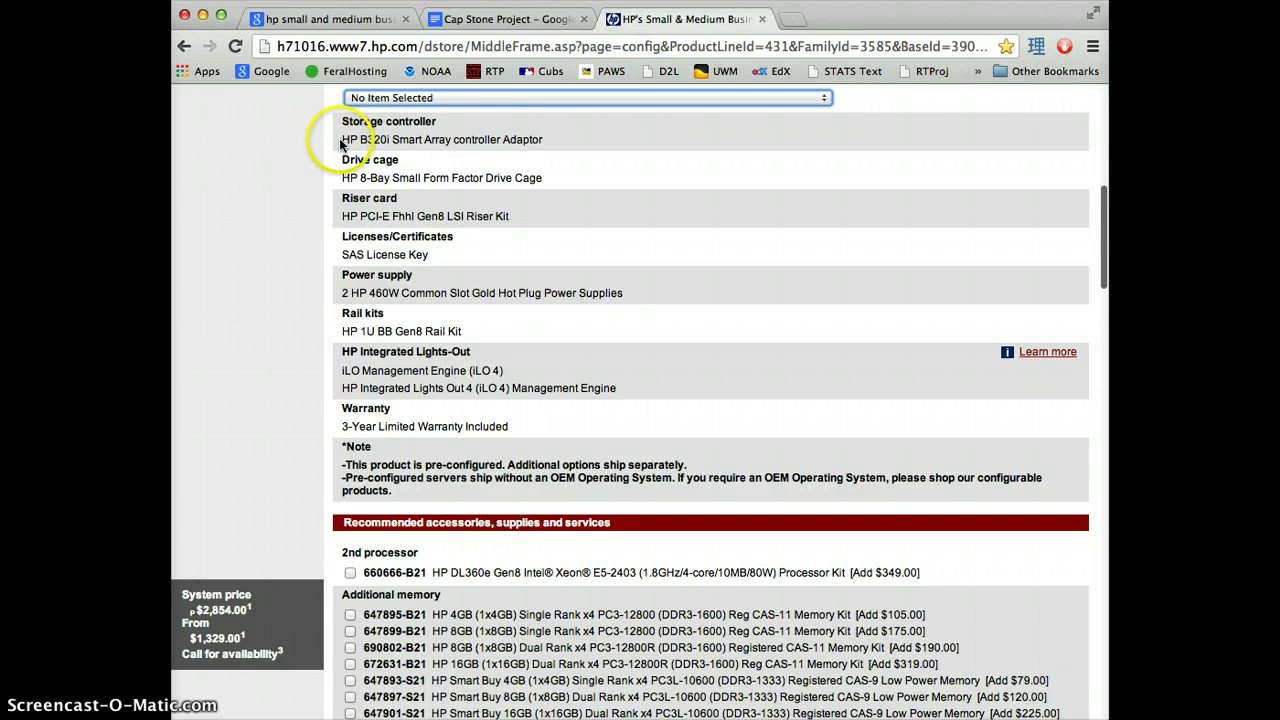
{"action": "left_click", "coordinate": [575, 143]}
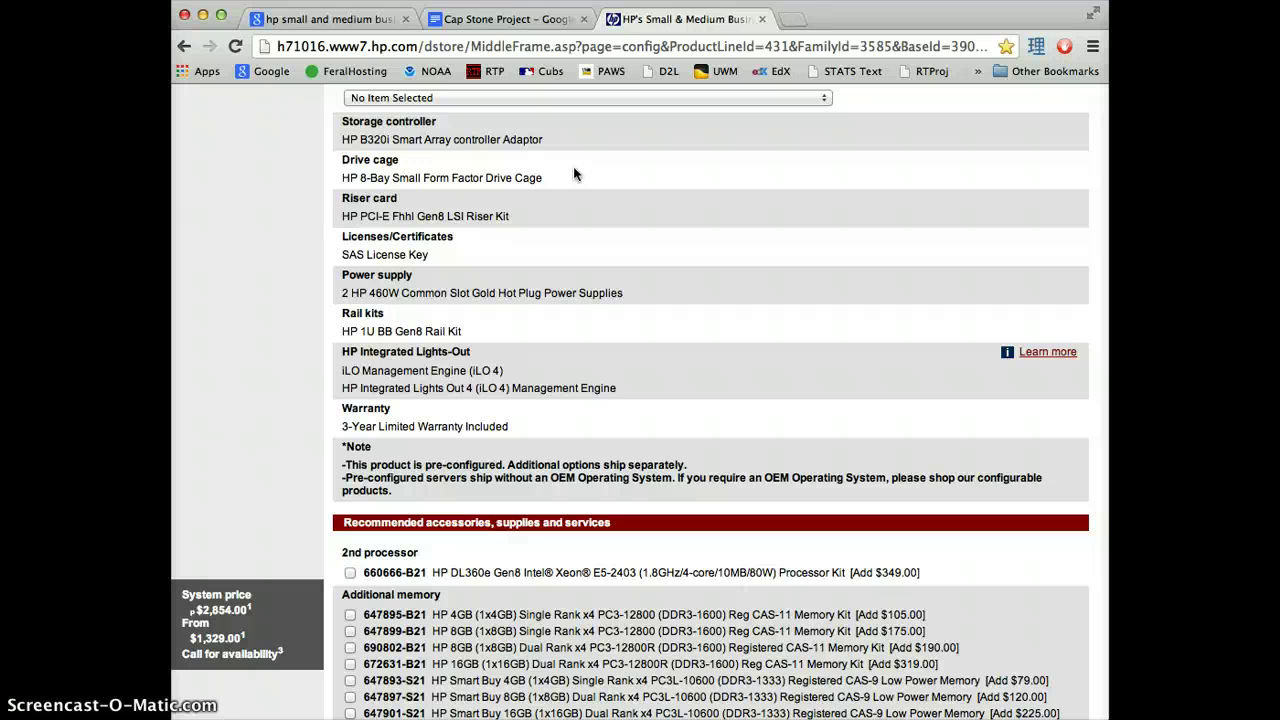
{"action": "scroll", "coordinate": [564, 174], "scroll_direction": "down", "scroll_amount": 2}
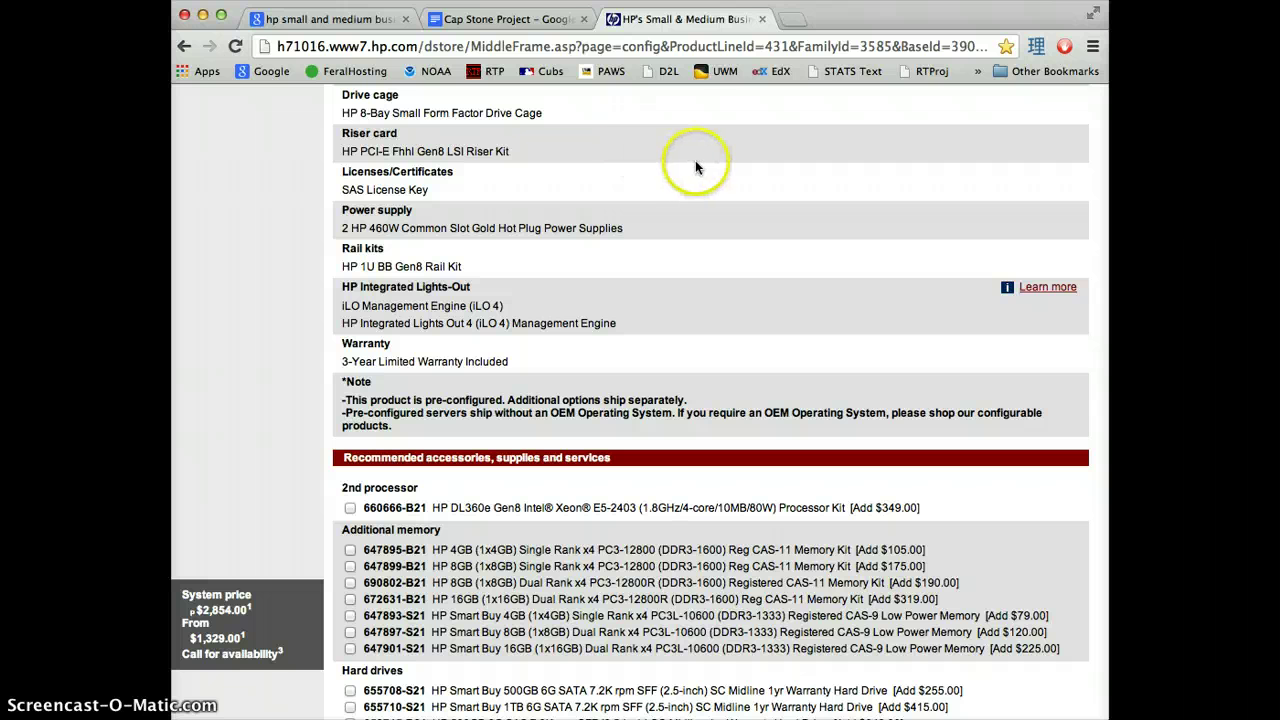
{"action": "scroll", "coordinate": [690, 165], "scroll_direction": "down", "scroll_amount": 1}
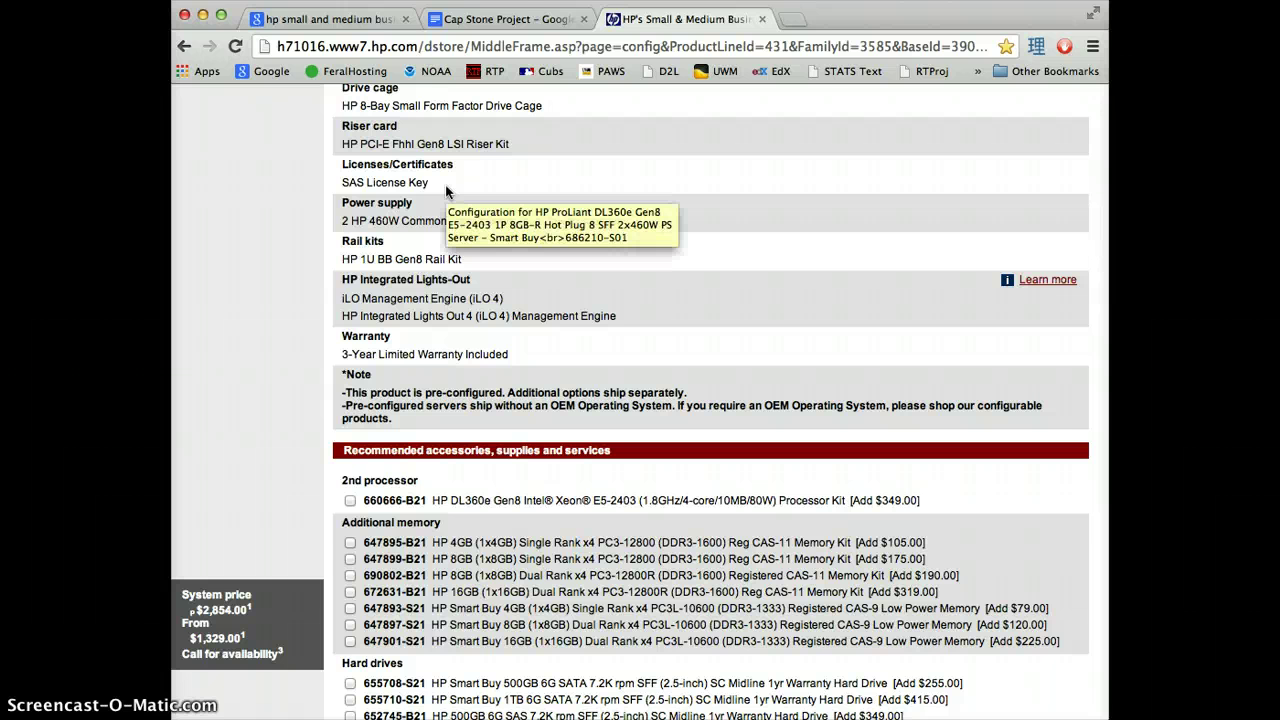
{"action": "scroll", "coordinate": [446, 191], "scroll_direction": "up", "scroll_amount": 3}
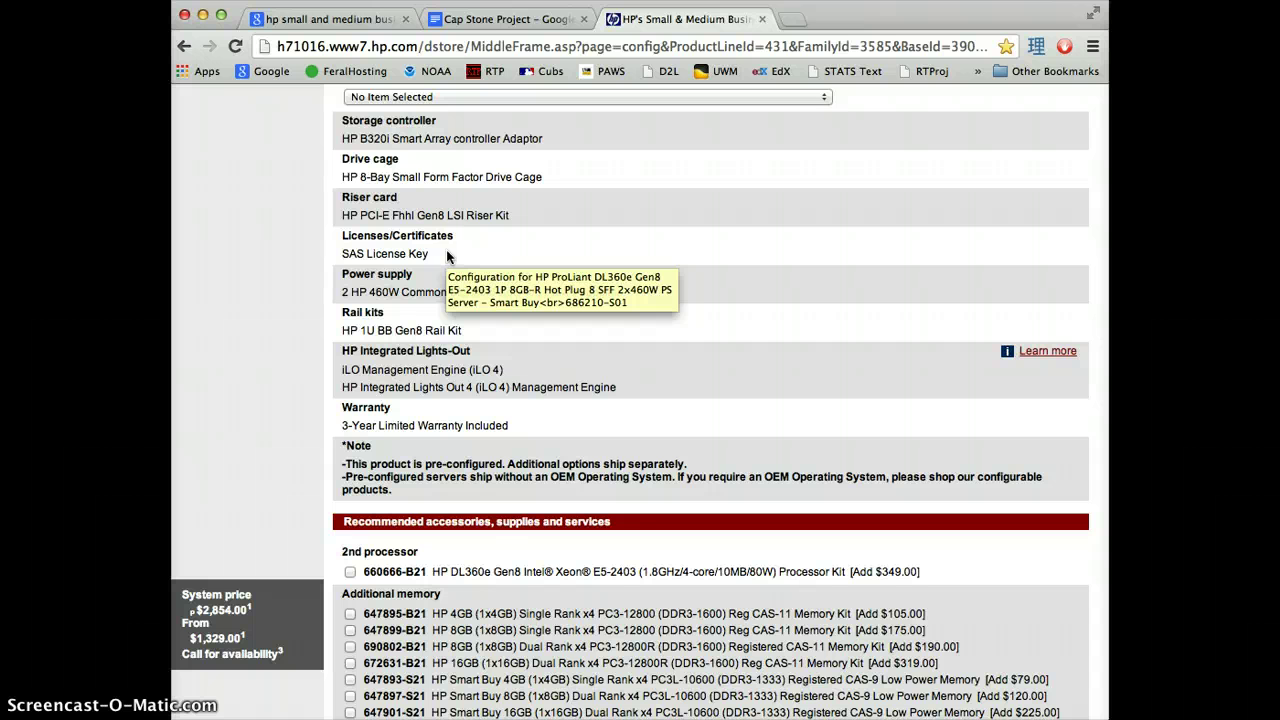
{"action": "scroll", "coordinate": [705, 175], "scroll_direction": "down", "scroll_amount": 1}
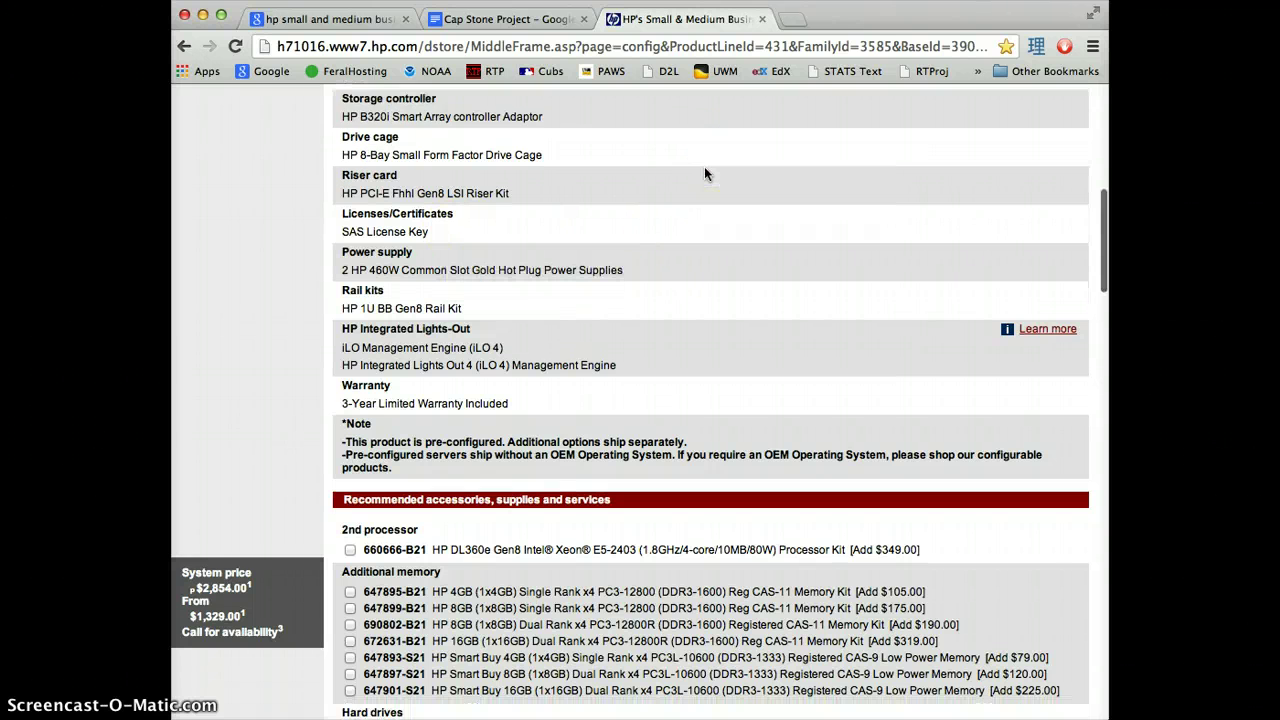
{"action": "scroll", "coordinate": [704, 175], "scroll_direction": "down", "scroll_amount": 5}
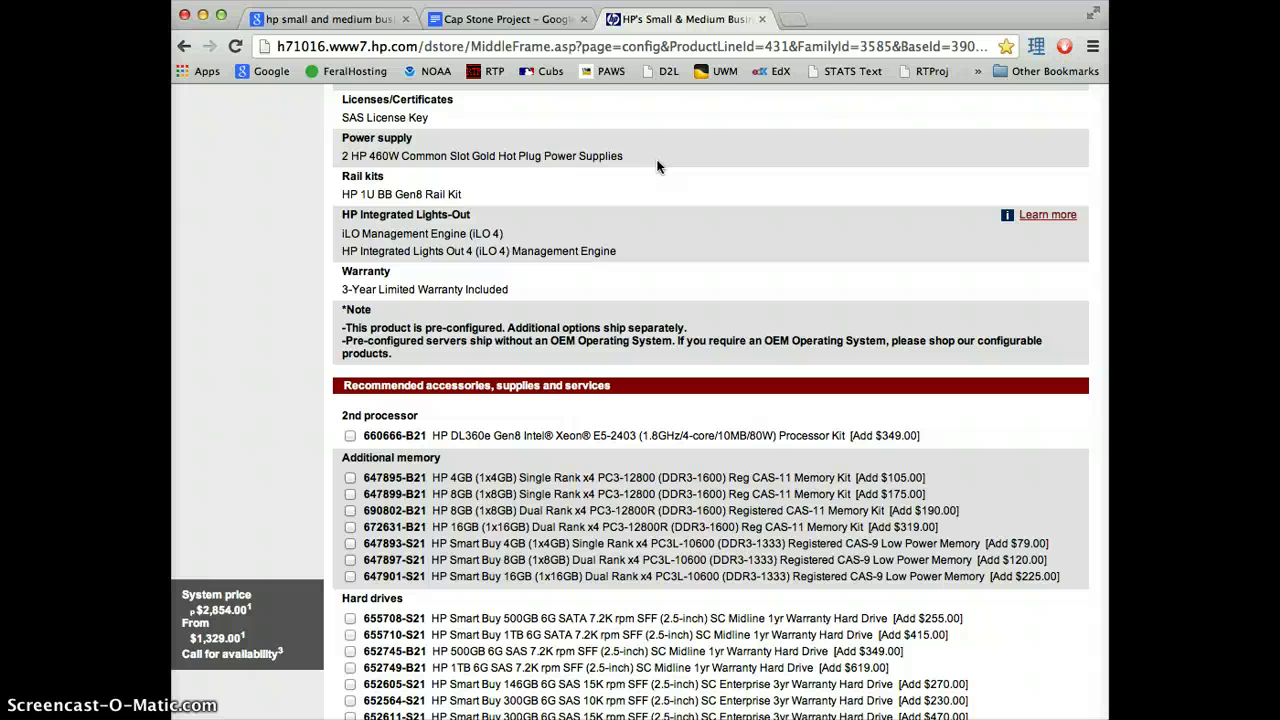
{"action": "scroll", "coordinate": [657, 166], "scroll_direction": "down", "scroll_amount": 1}
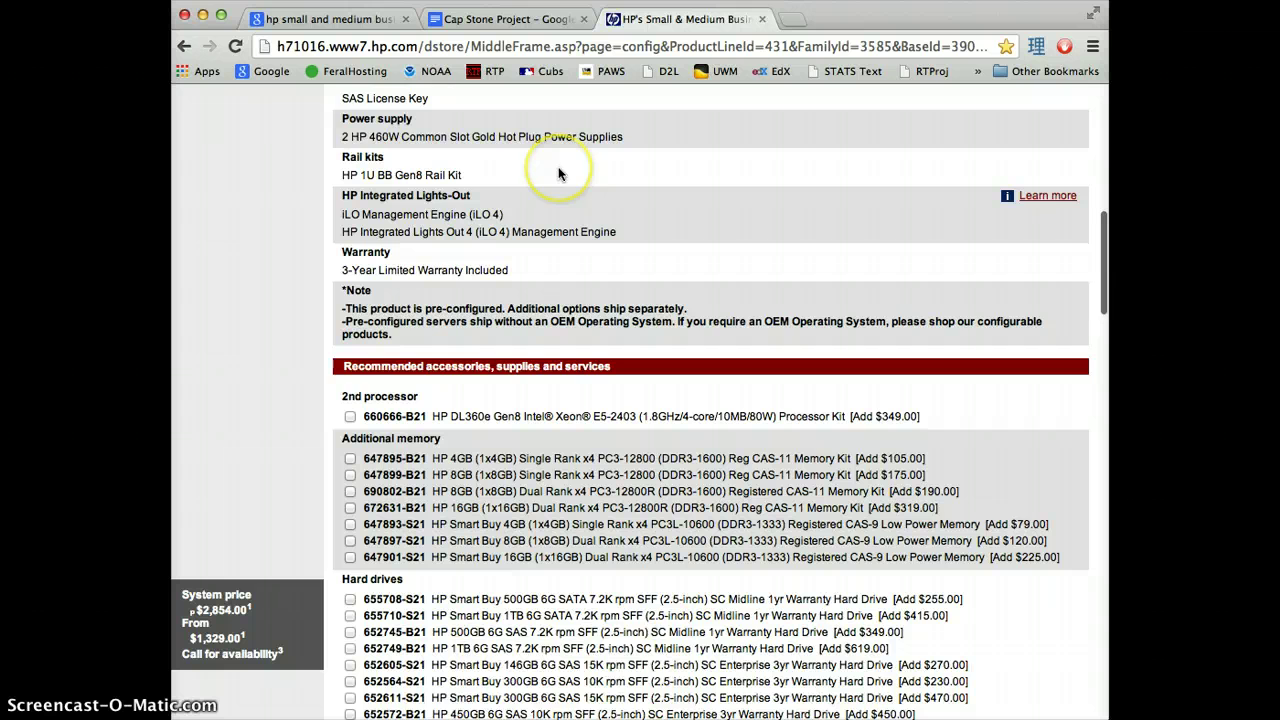
Scroll down to the Hard drives options, then switch to the Cap Stone Project document
{"action": "scroll", "coordinate": [559, 174], "scroll_direction": "down", "scroll_amount": 1}
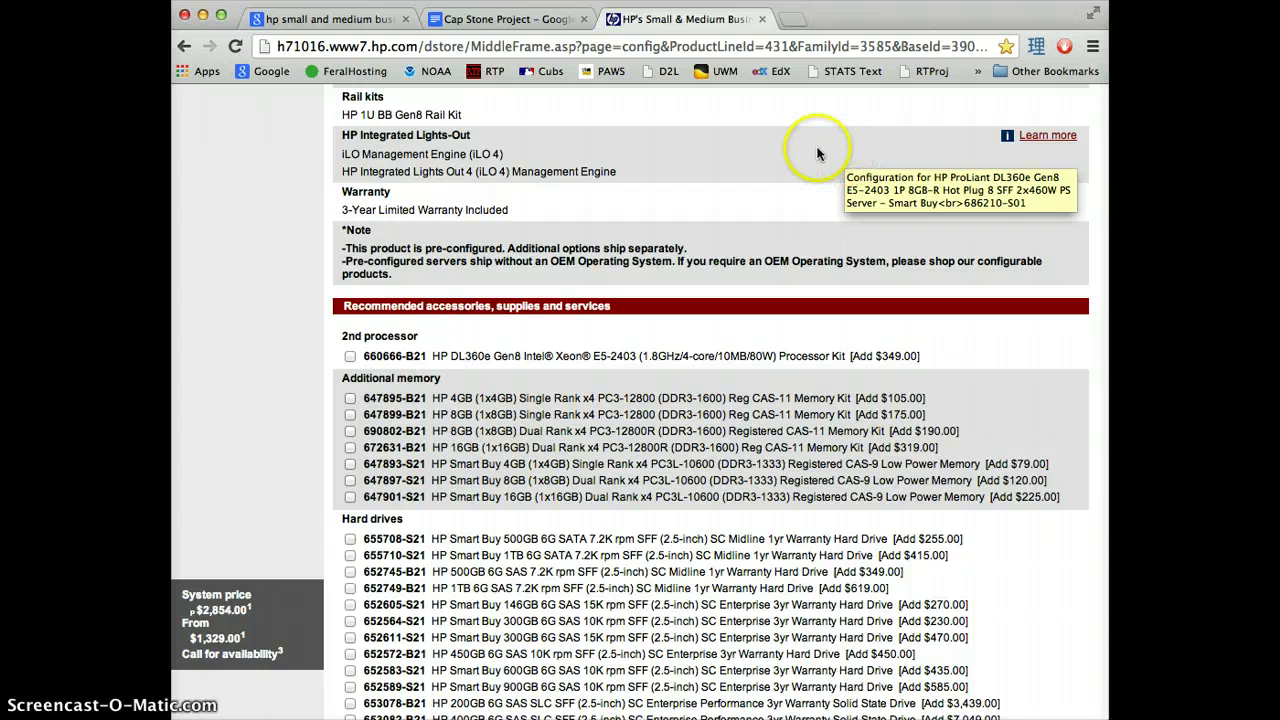
{"action": "scroll", "coordinate": [817, 153], "scroll_direction": "down", "scroll_amount": 3}
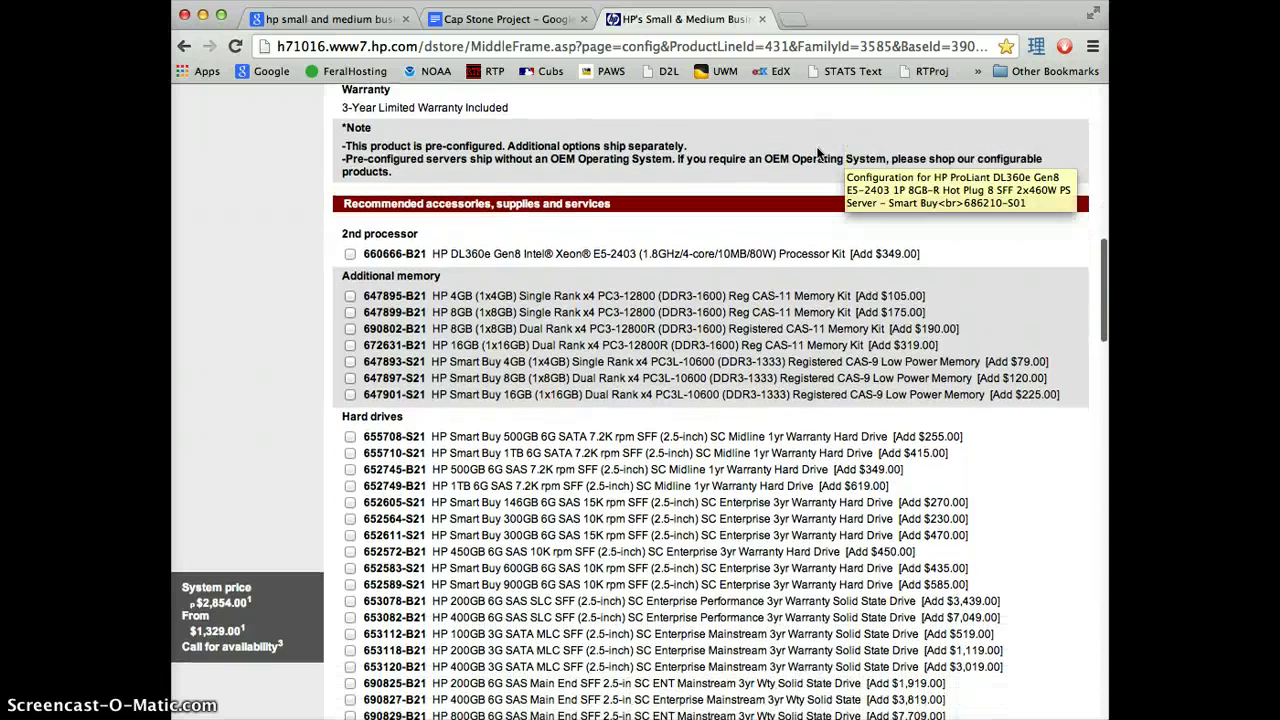
{"action": "scroll", "coordinate": [817, 153], "scroll_direction": "down", "scroll_amount": 1}
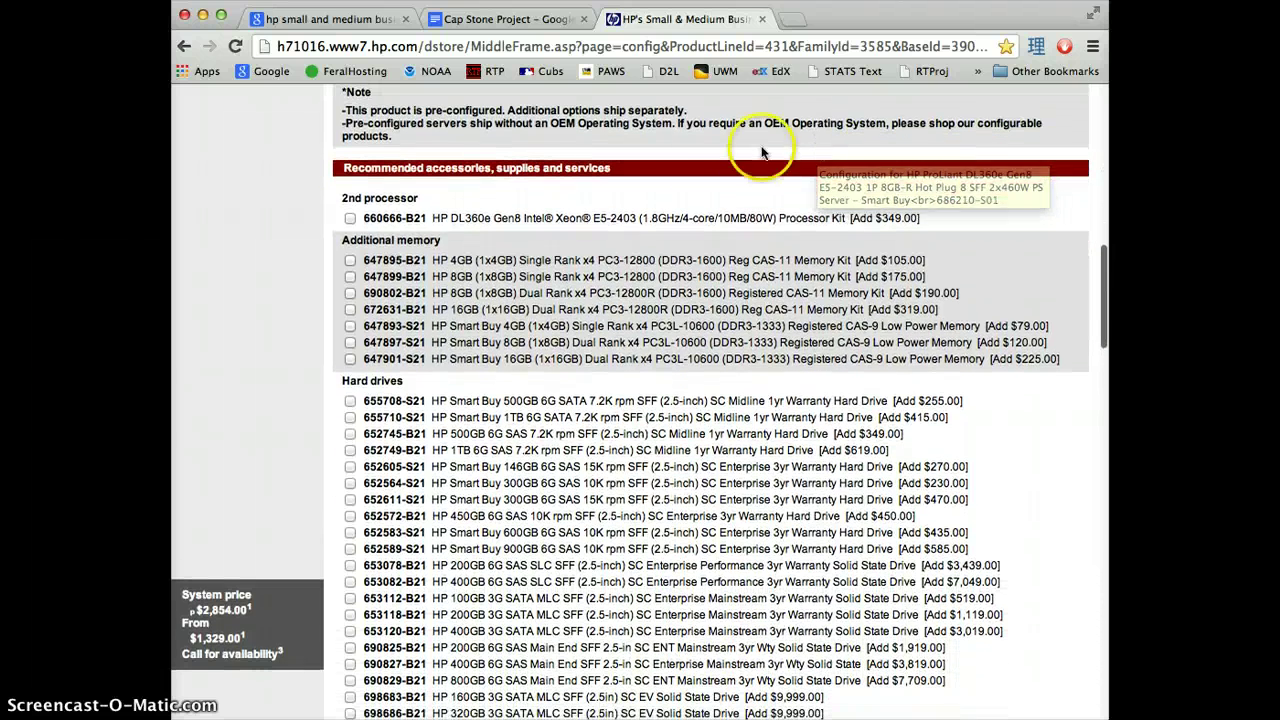
{"action": "scroll", "coordinate": [378, 195], "scroll_direction": "down", "scroll_amount": 2}
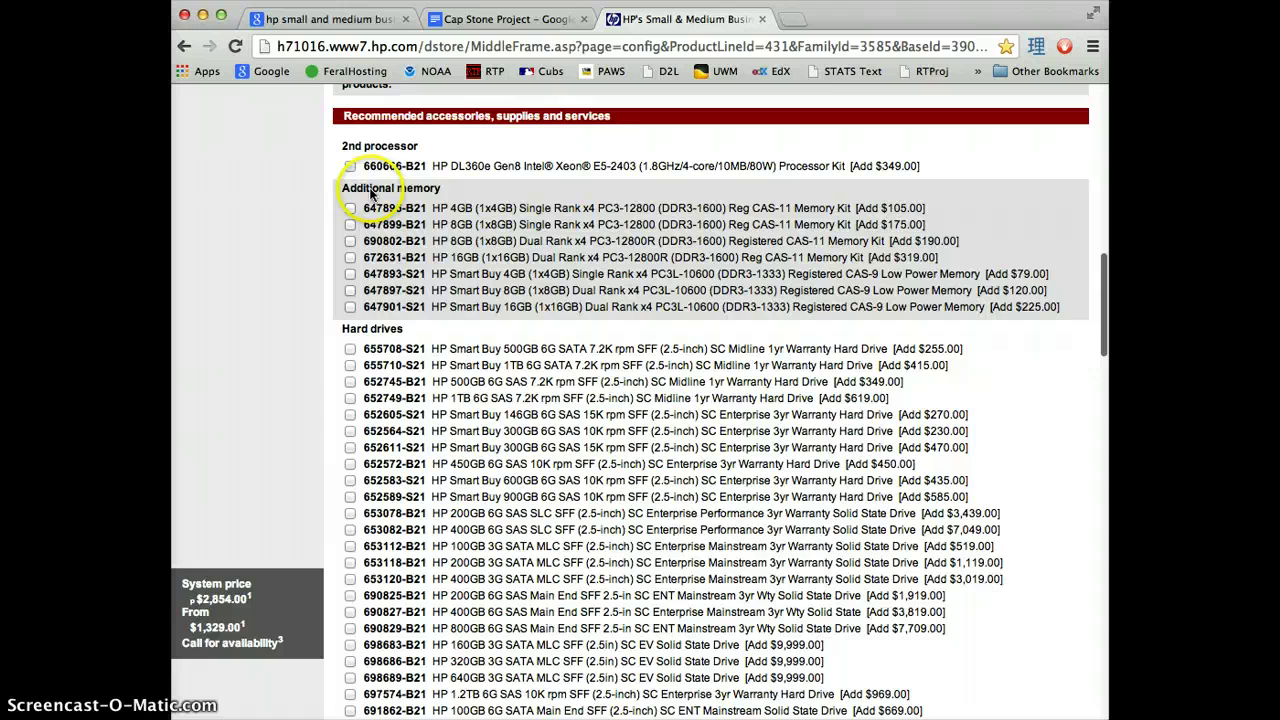
{"action": "scroll", "coordinate": [432, 189], "scroll_direction": "down", "scroll_amount": 3}
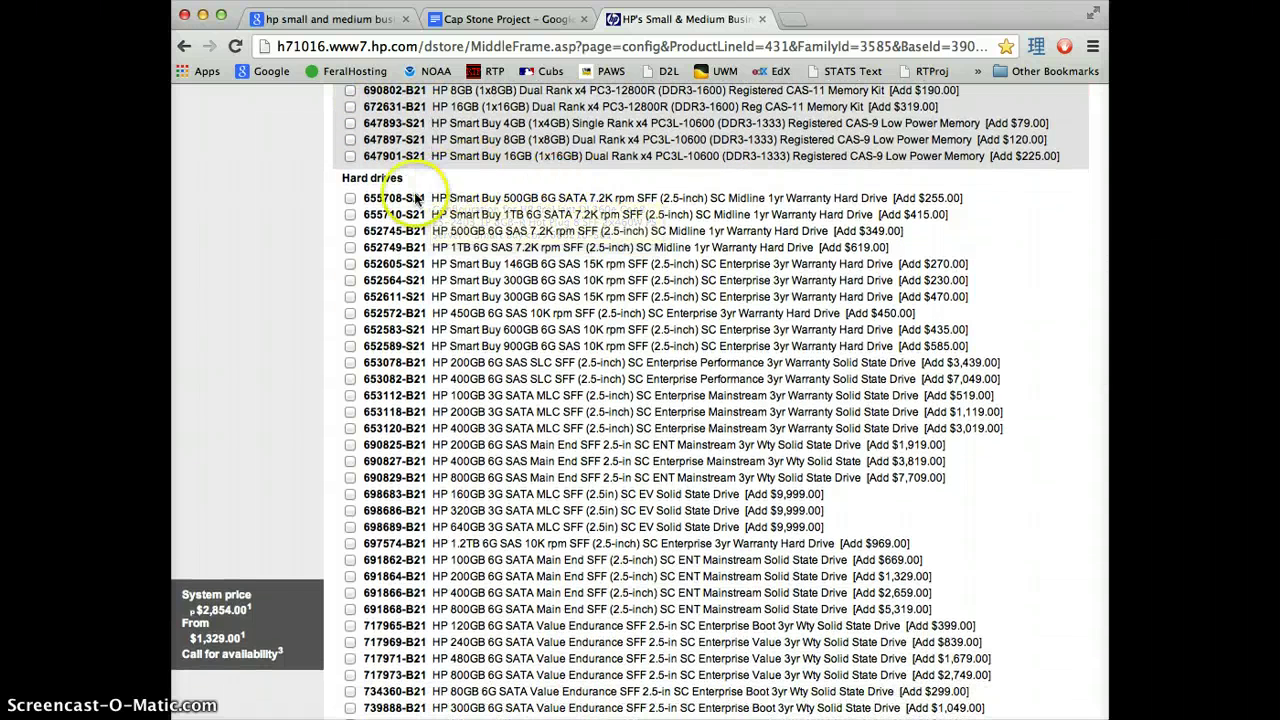
{"action": "left_click", "coordinate": [410, 190]}
{"action": "left_click", "coordinate": [475, 22]}
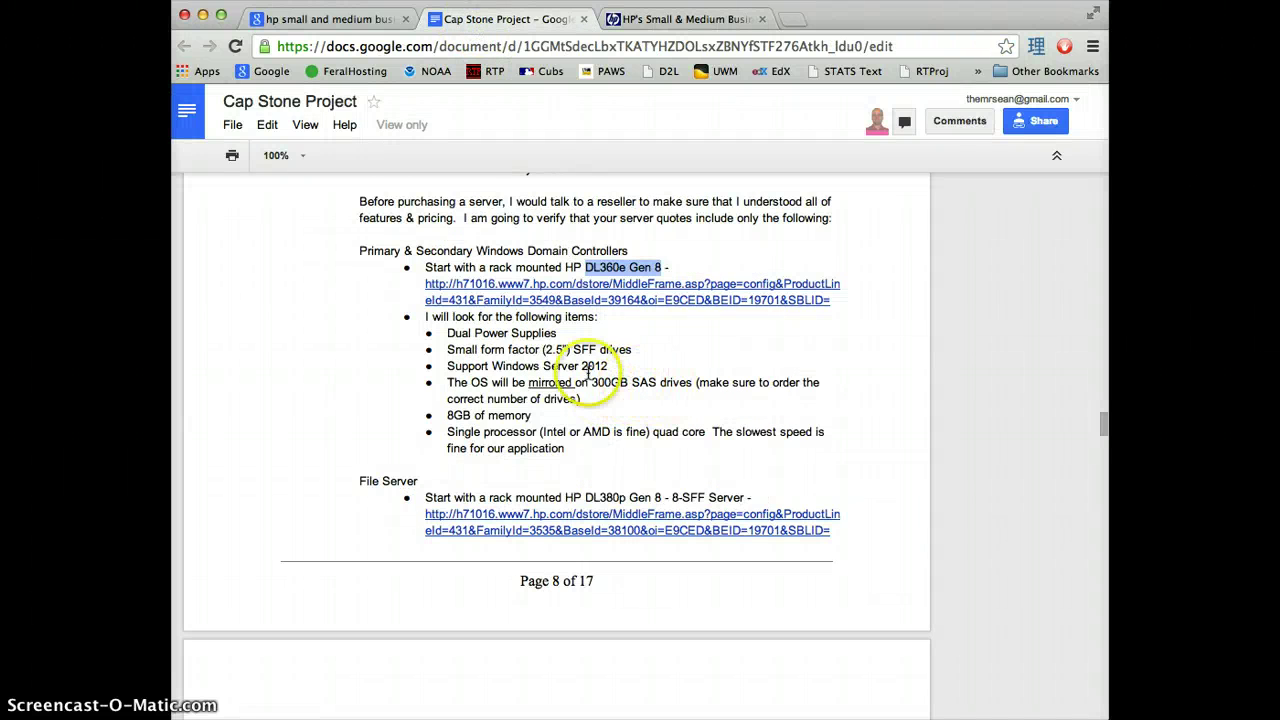
Return to the HP configuration page's hard drive options, priced $255 to $9,999
{"action": "left_click", "coordinate": [697, 20]}
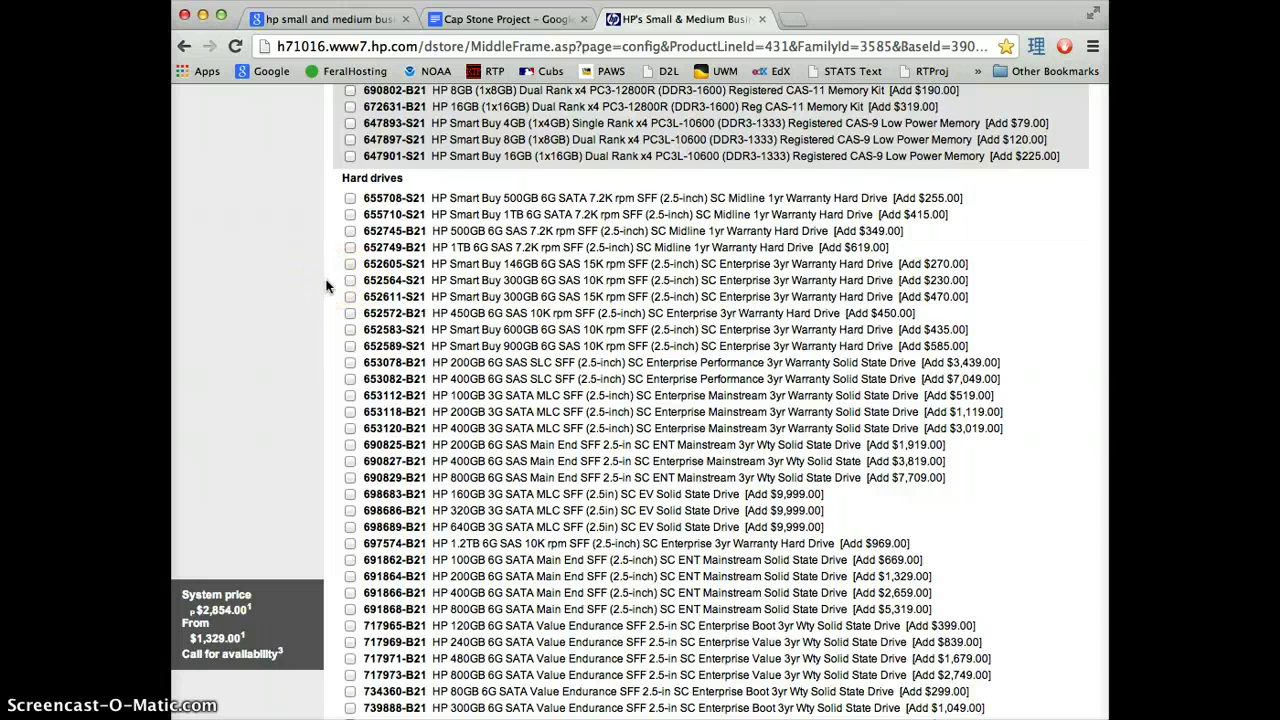
Add the 652564-S21 300GB 6G SAS 10K hard drive to the build
{"action": "left_click", "coordinate": [350, 280]}
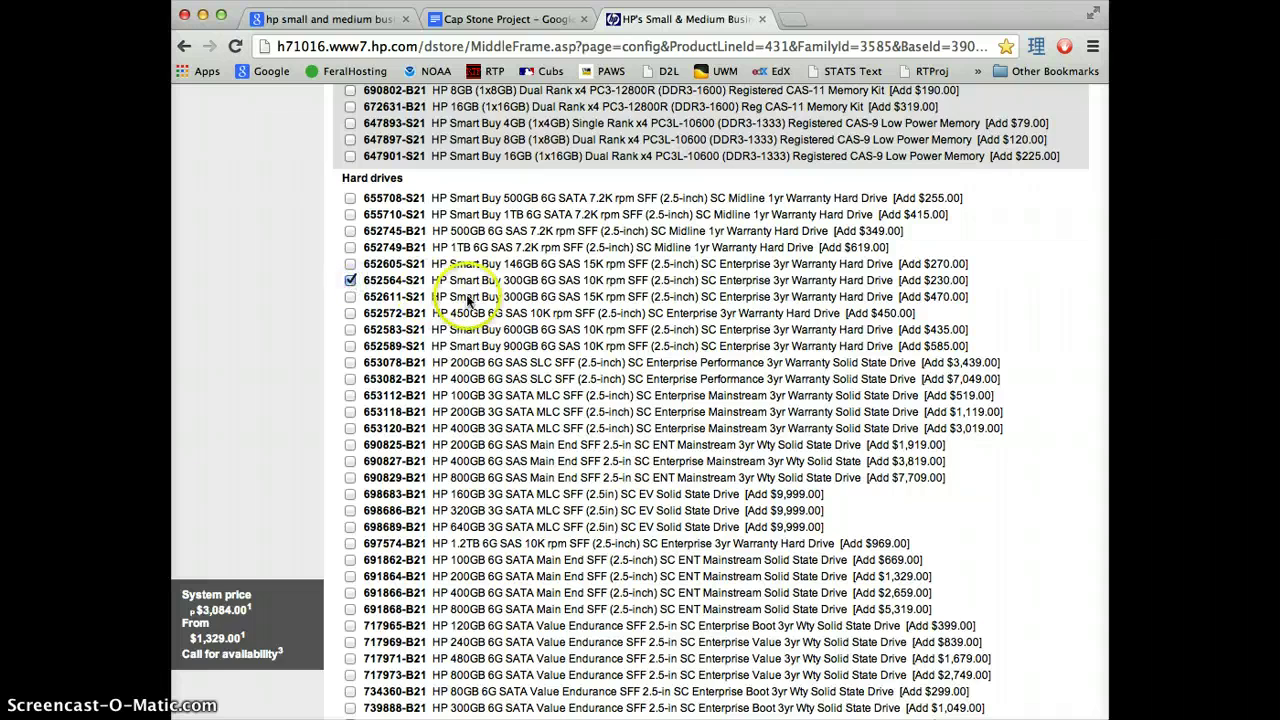
{"action": "scroll", "coordinate": [462, 295], "scroll_direction": "down", "scroll_amount": 10}
{"action": "scroll", "coordinate": [466, 294], "scroll_direction": "down", "scroll_amount": 2}
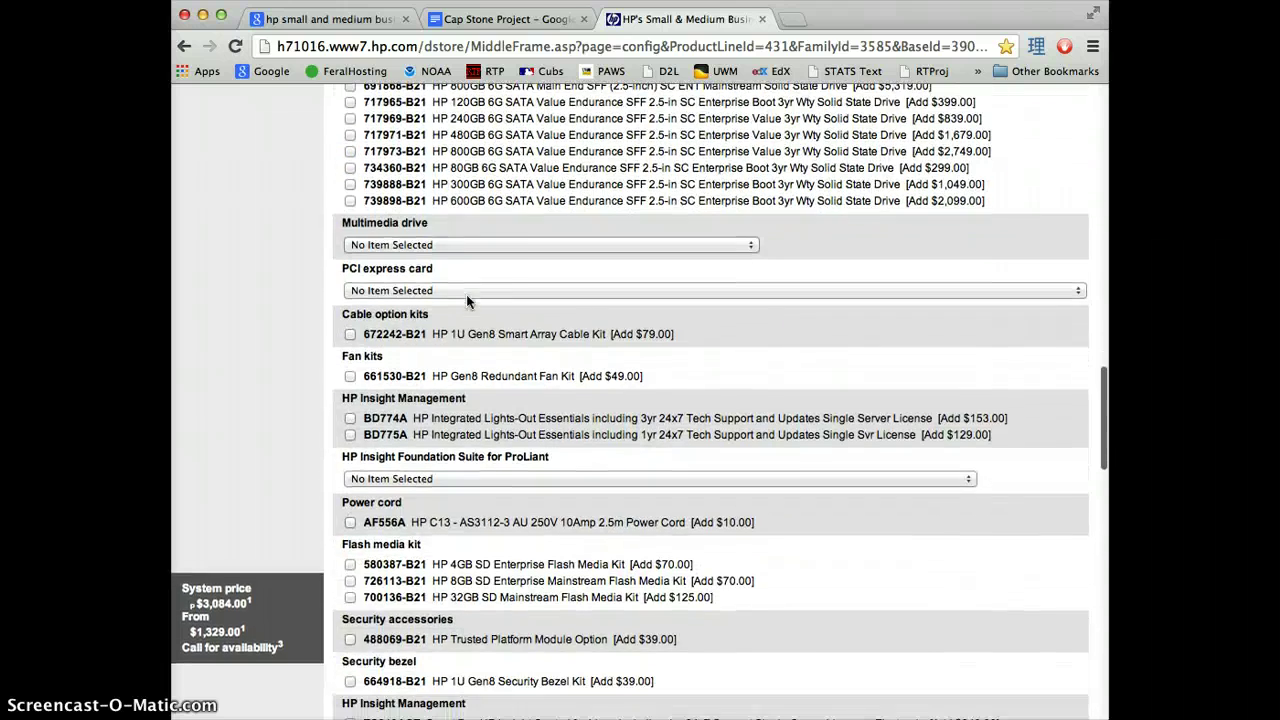
Choose the 652238-B21 9.5mm SATA DVD-ROM as the multimedia drive, bringing the price to $3,183
{"action": "left_click", "coordinate": [499, 245]}
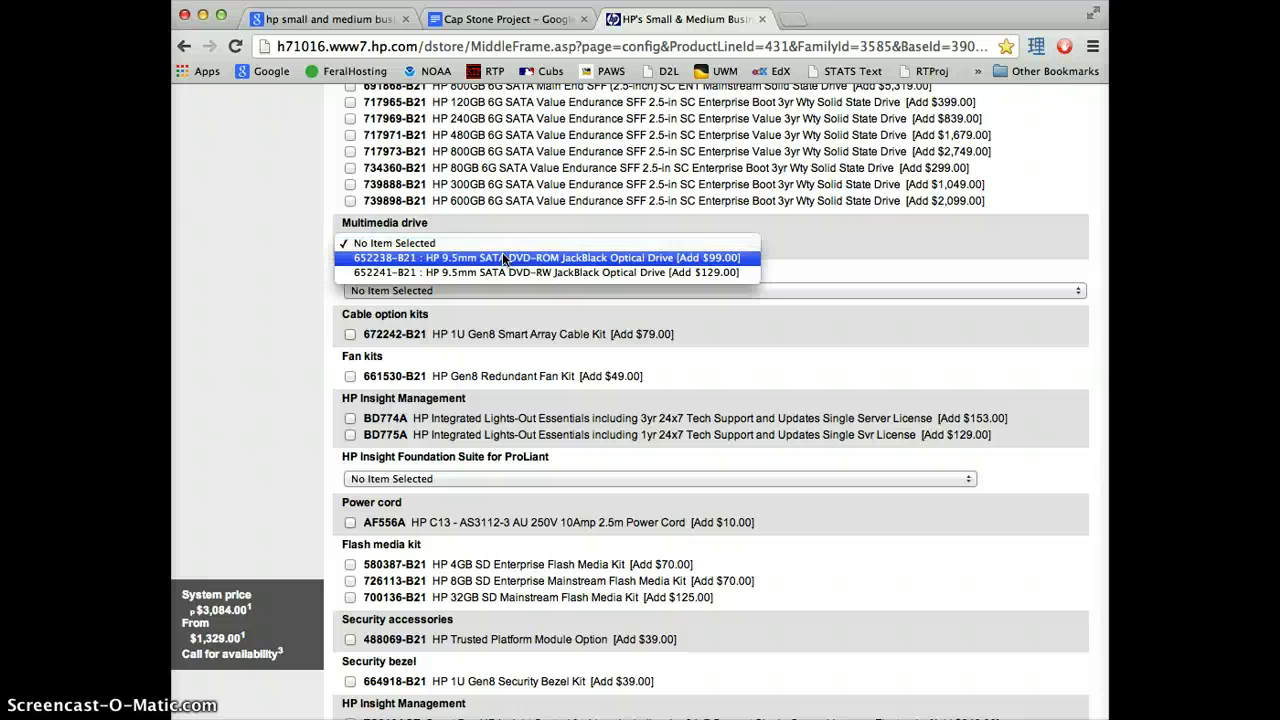
{"action": "left_click", "coordinate": [505, 258]}
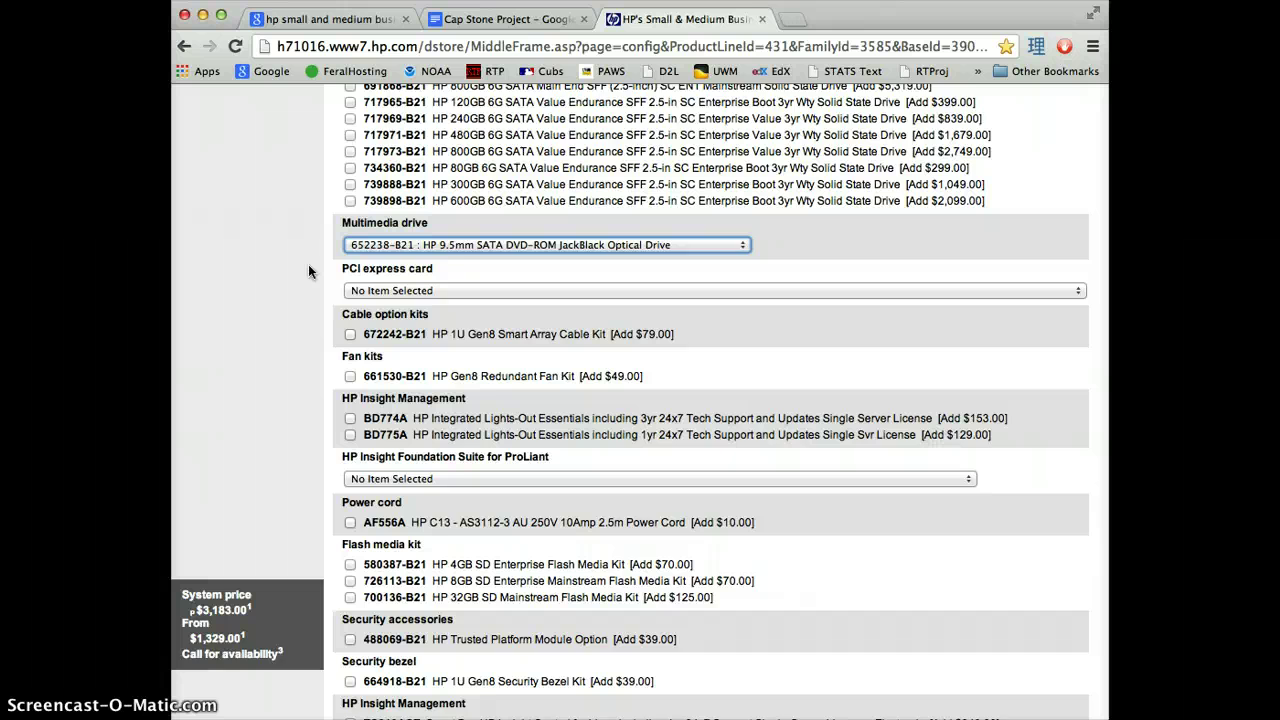
{"action": "scroll", "coordinate": [308, 264], "scroll_direction": "down", "scroll_amount": 2}
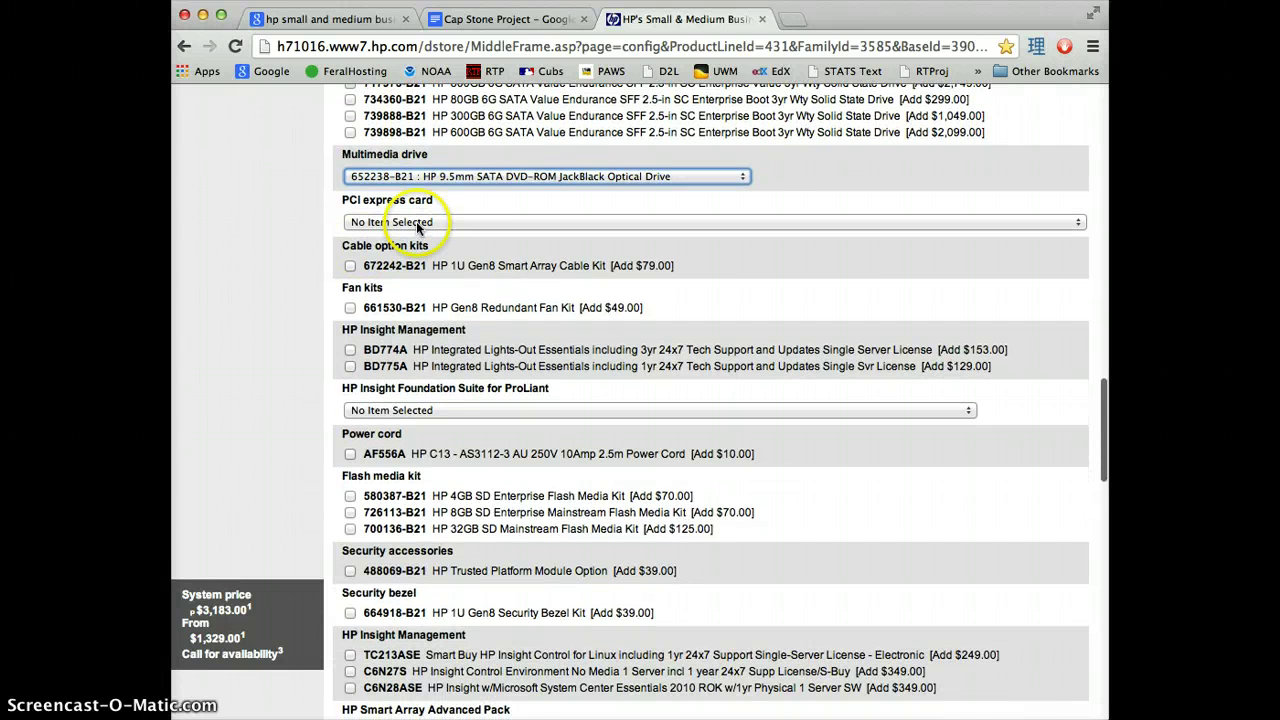
Pick 615732-B21 HP Ethernet 1Gb 2-port 332T Adapter as the PCI express card, totalling $3,382
{"action": "left_click", "coordinate": [469, 222]}
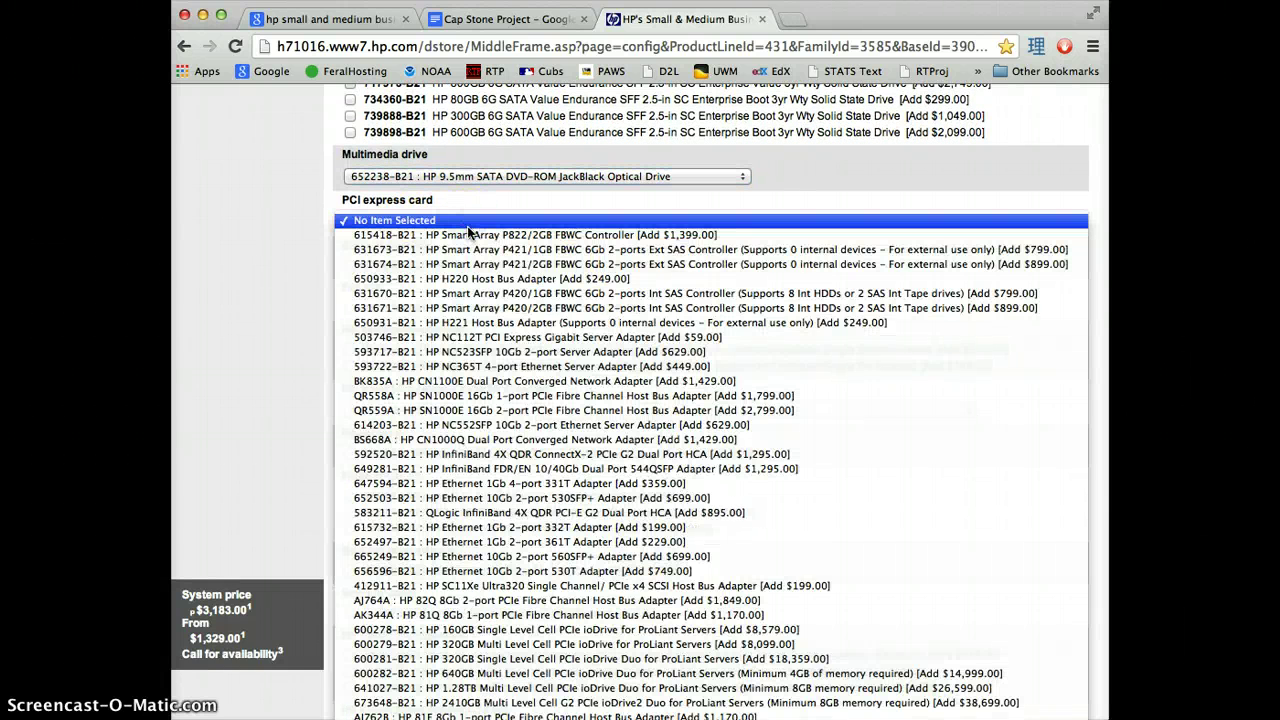
{"action": "scroll", "coordinate": [632, 262], "scroll_direction": "down", "scroll_amount": 2}
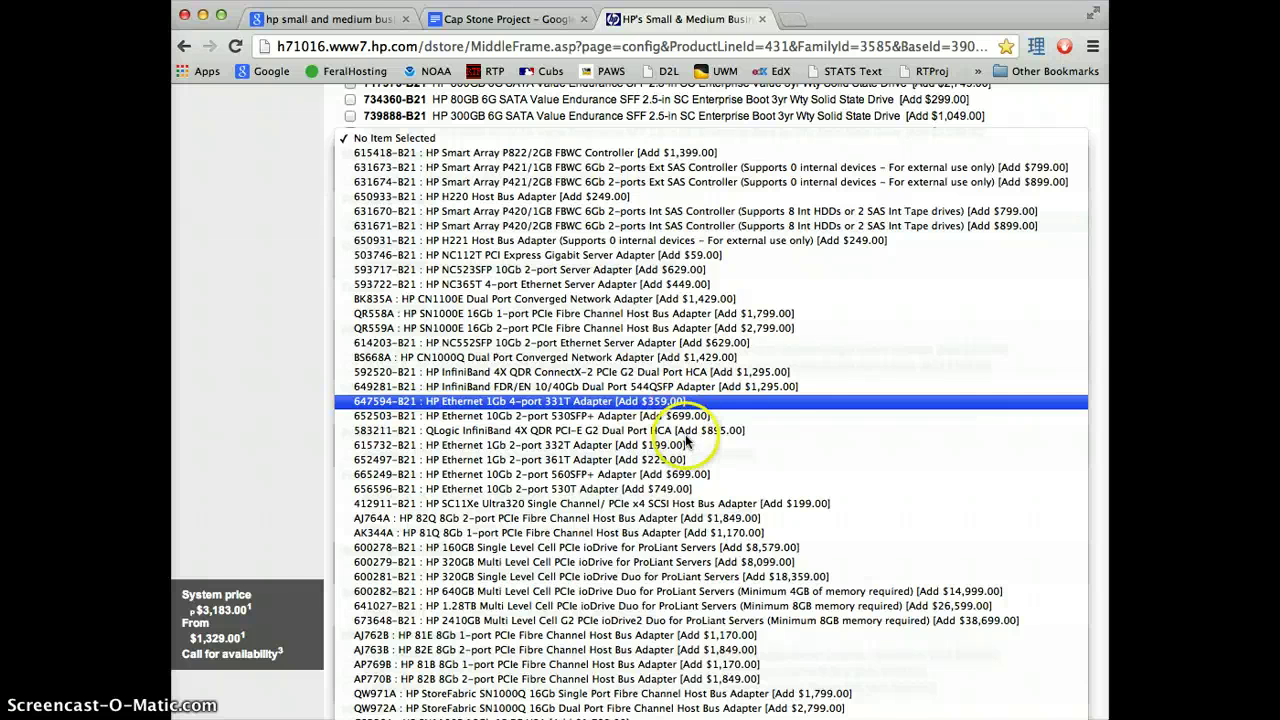
{"action": "left_click", "coordinate": [686, 444]}
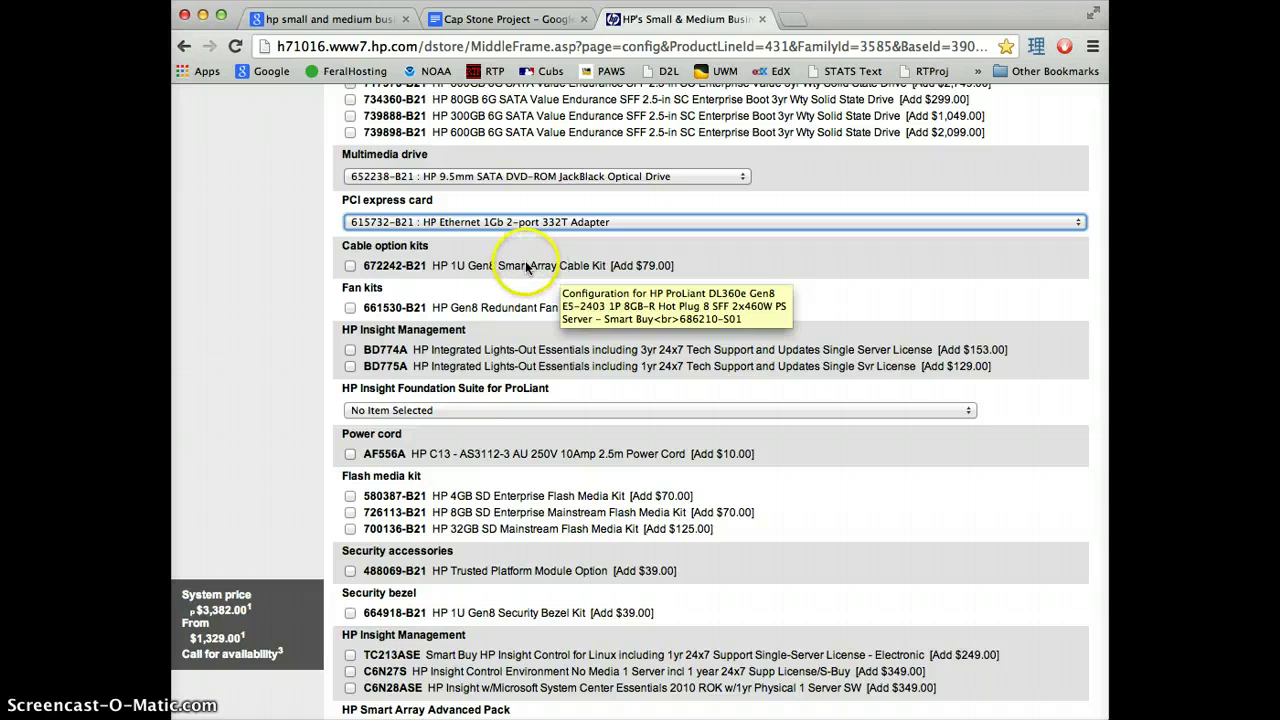
{"action": "scroll", "coordinate": [312, 218], "scroll_direction": "up", "scroll_amount": 5}
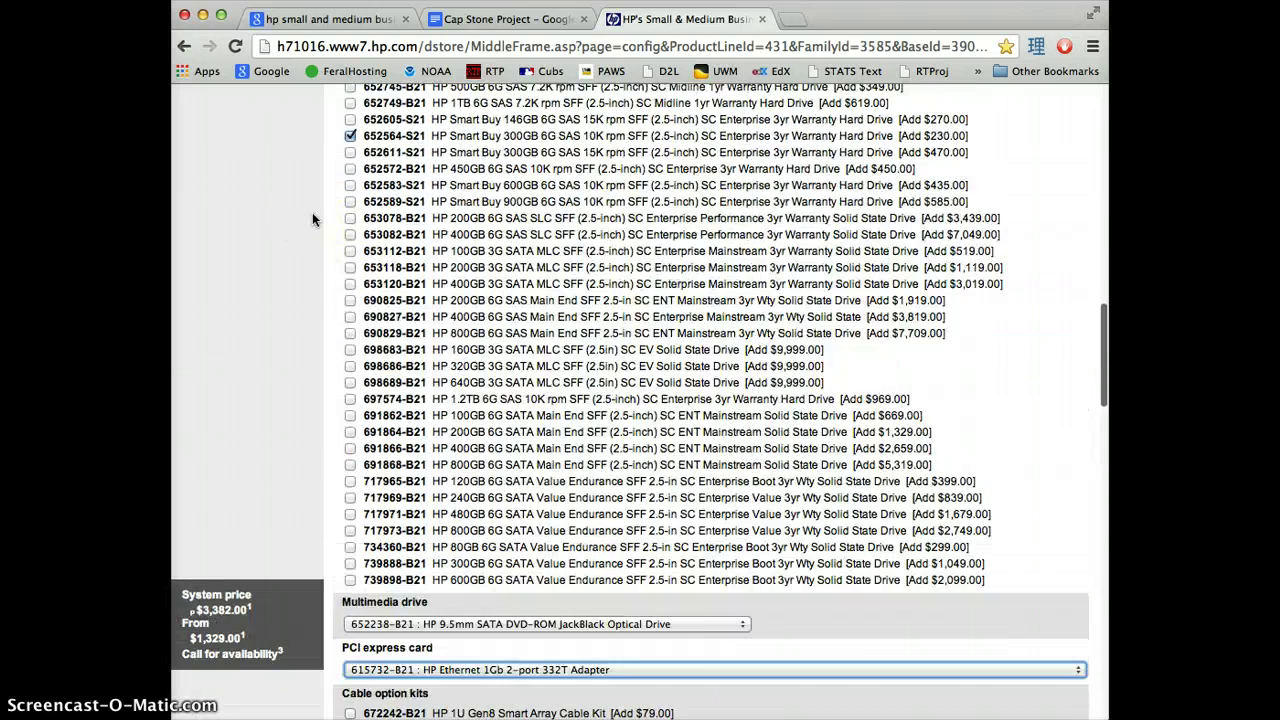
{"action": "scroll", "coordinate": [312, 218], "scroll_direction": "up", "scroll_amount": 10}
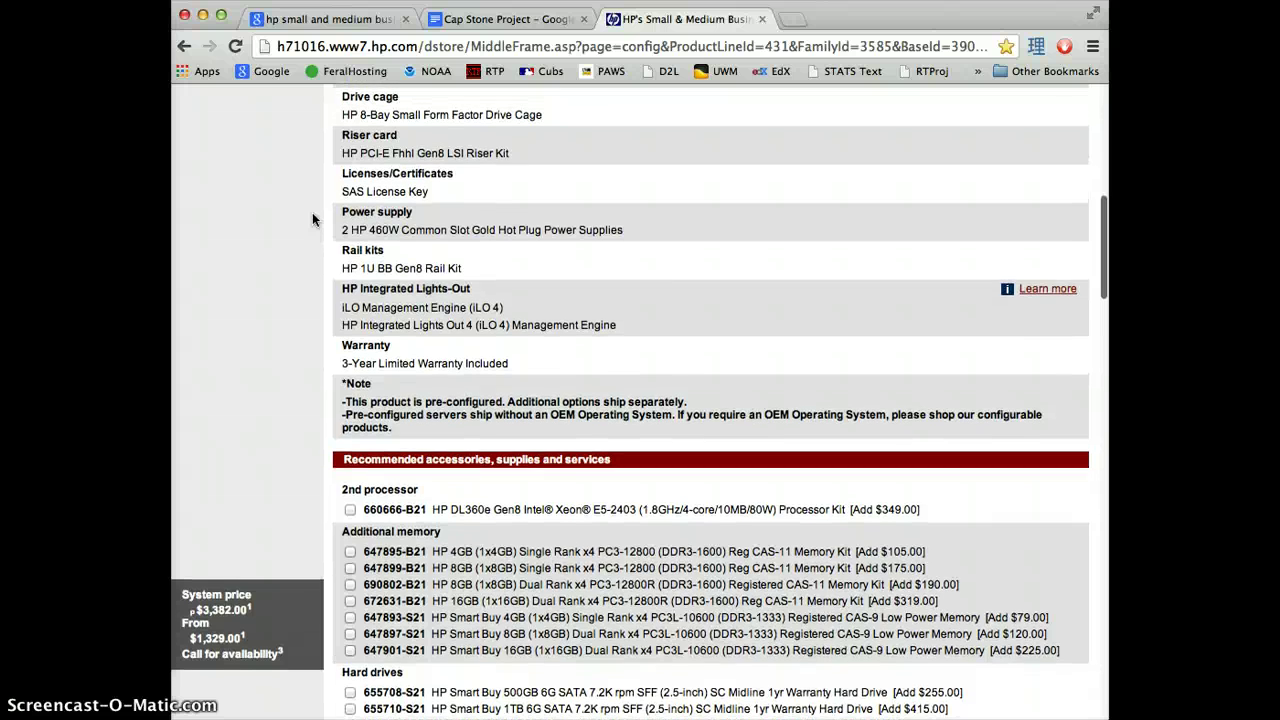
{"action": "scroll", "coordinate": [312, 218], "scroll_direction": "up", "scroll_amount": 2}
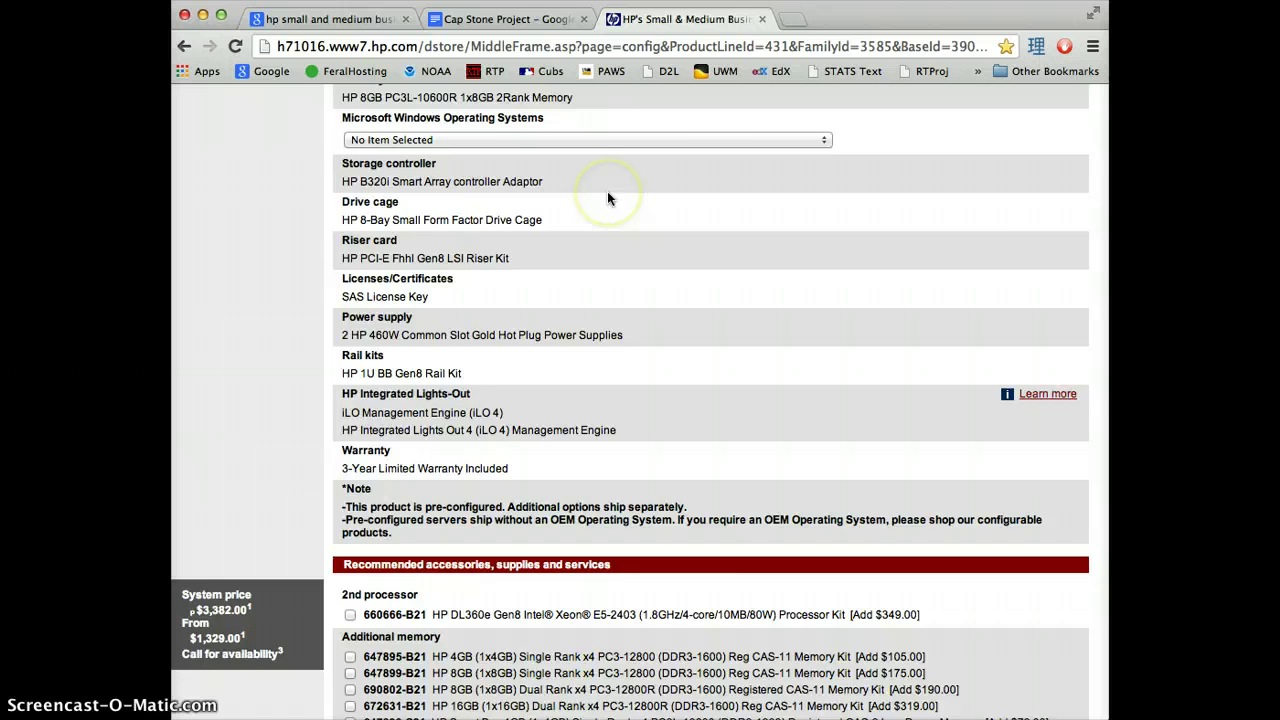
{"action": "scroll", "coordinate": [607, 197], "scroll_direction": "down", "scroll_amount": 20}
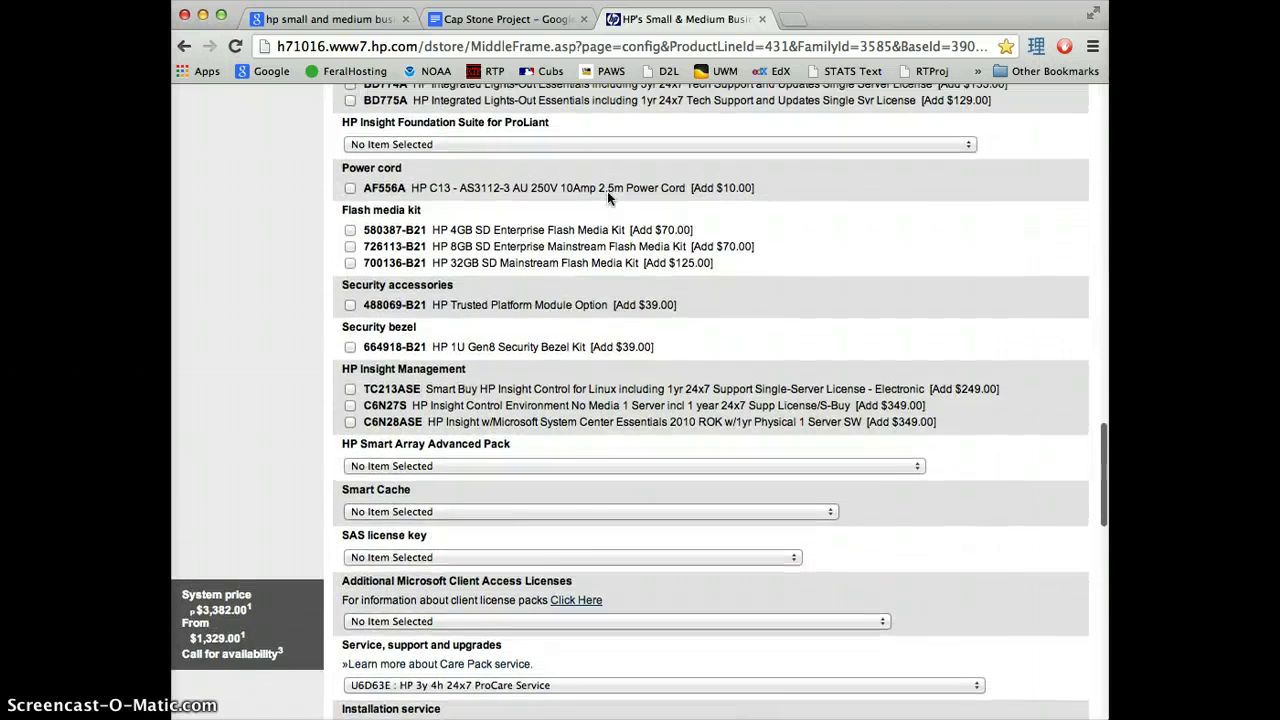
{"action": "scroll", "coordinate": [607, 194], "scroll_direction": "up", "scroll_amount": 2}
{"action": "scroll", "coordinate": [607, 191], "scroll_direction": "up", "scroll_amount": 1}
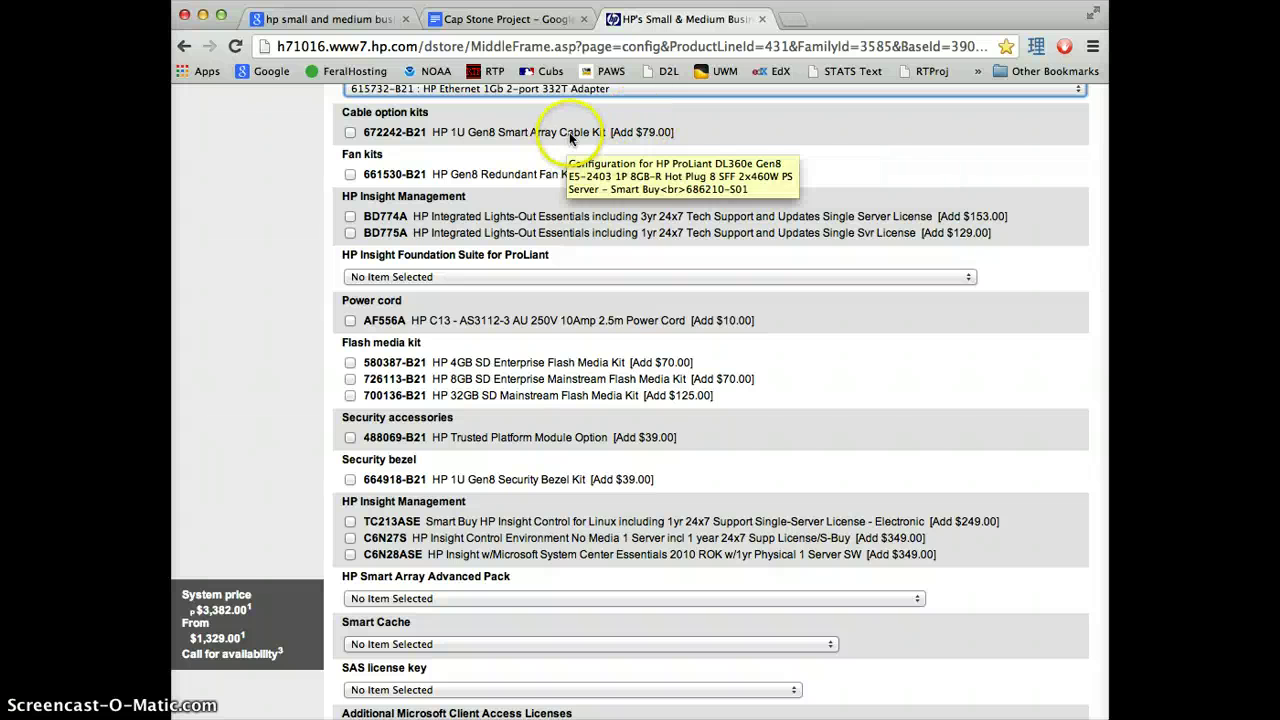
{"action": "left_click", "coordinate": [350, 132]}
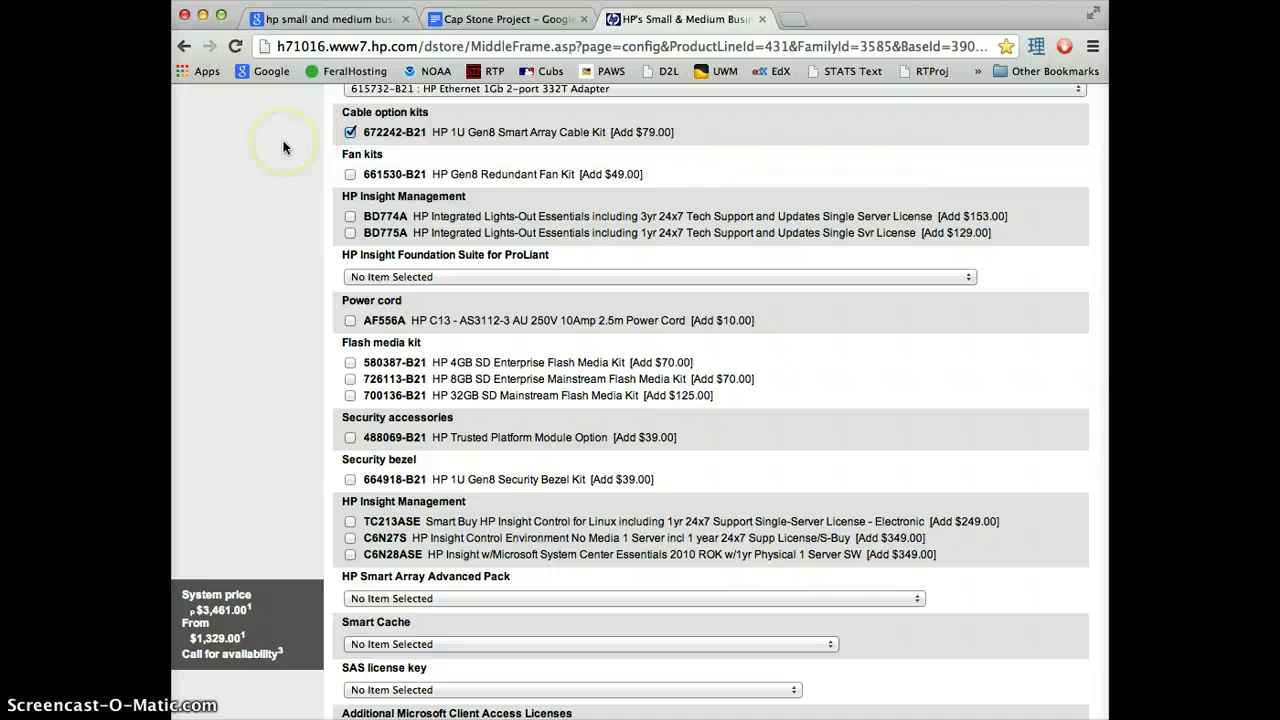
{"action": "scroll", "coordinate": [290, 146], "scroll_direction": "up", "scroll_amount": 1}
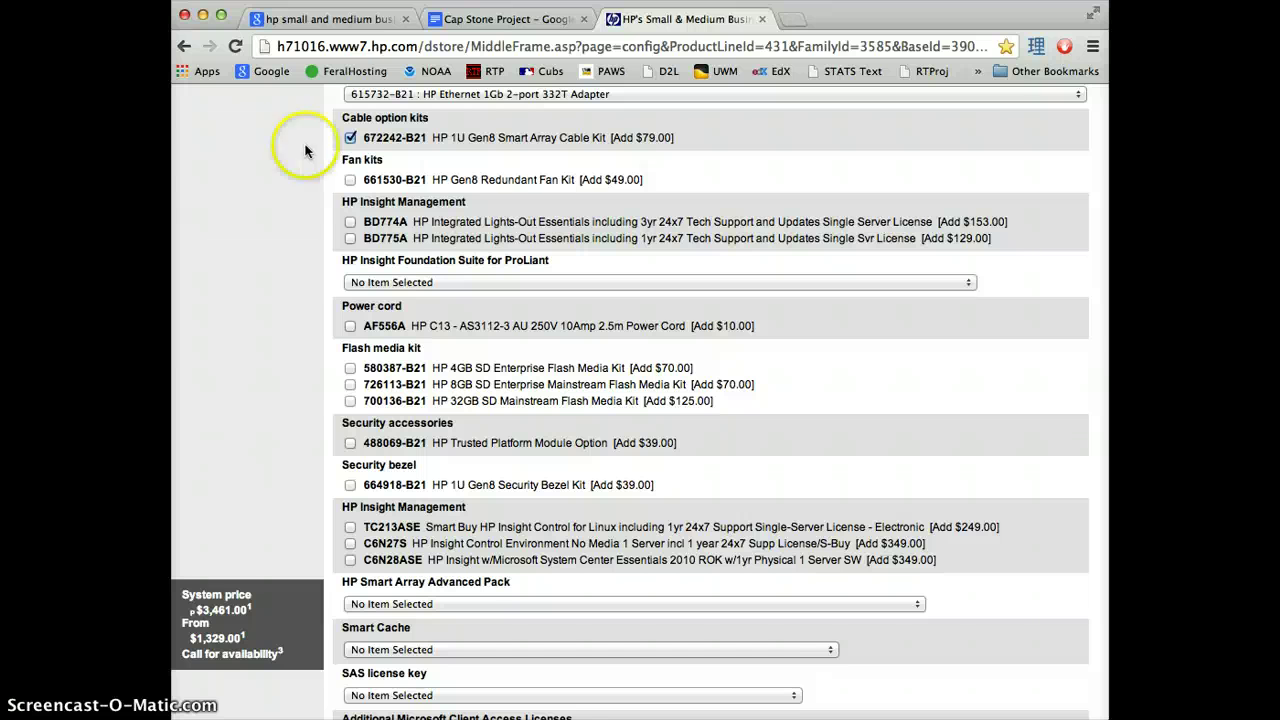
{"action": "scroll", "coordinate": [300, 215], "scroll_direction": "down", "scroll_amount": 2}
{"action": "scroll", "coordinate": [305, 220], "scroll_direction": "down", "scroll_amount": 2}
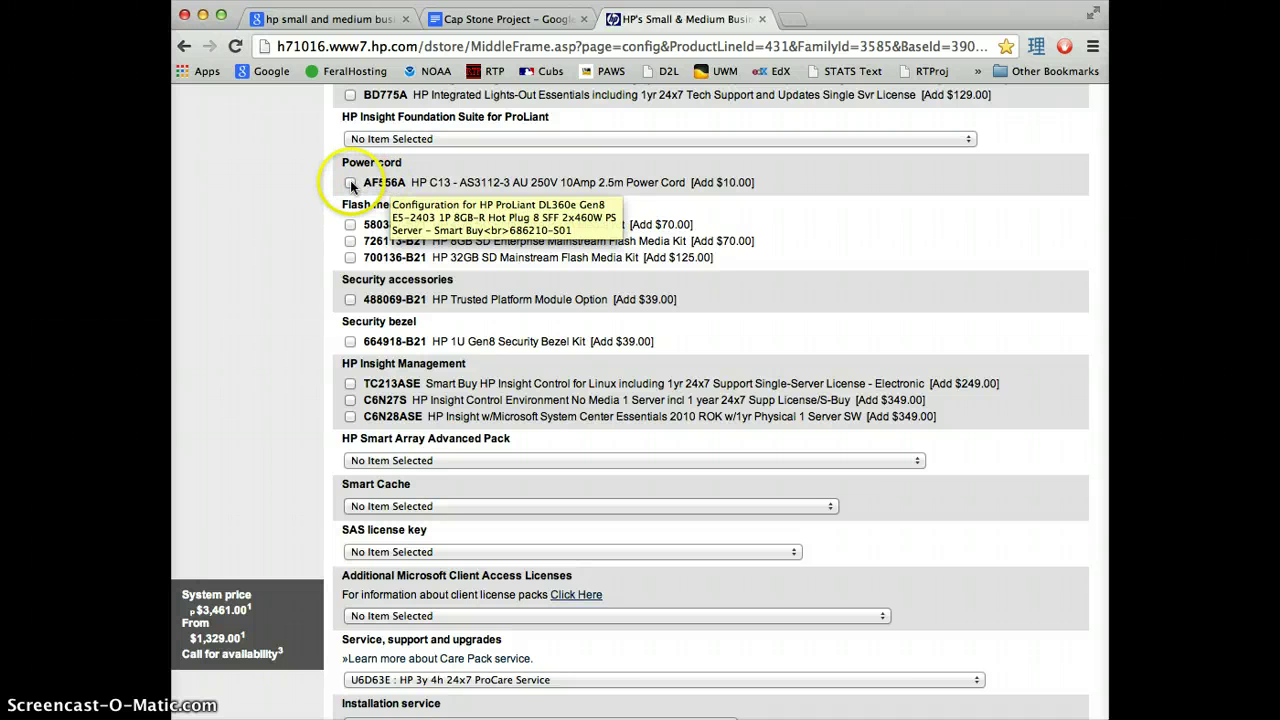
Tick the AF556A HP C13 2.5m power cord and review the selections at $3,471
{"action": "left_click", "coordinate": [351, 183]}
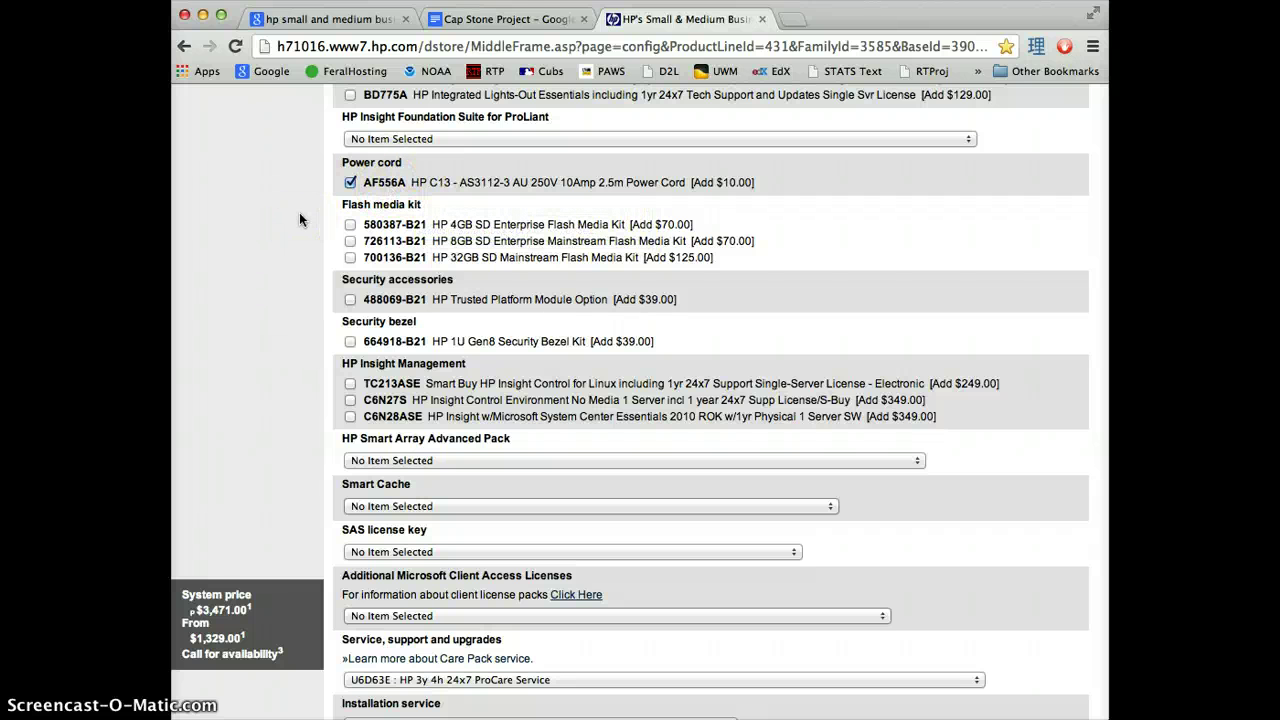
{"action": "scroll", "coordinate": [328, 180], "scroll_direction": "up", "scroll_amount": 5}
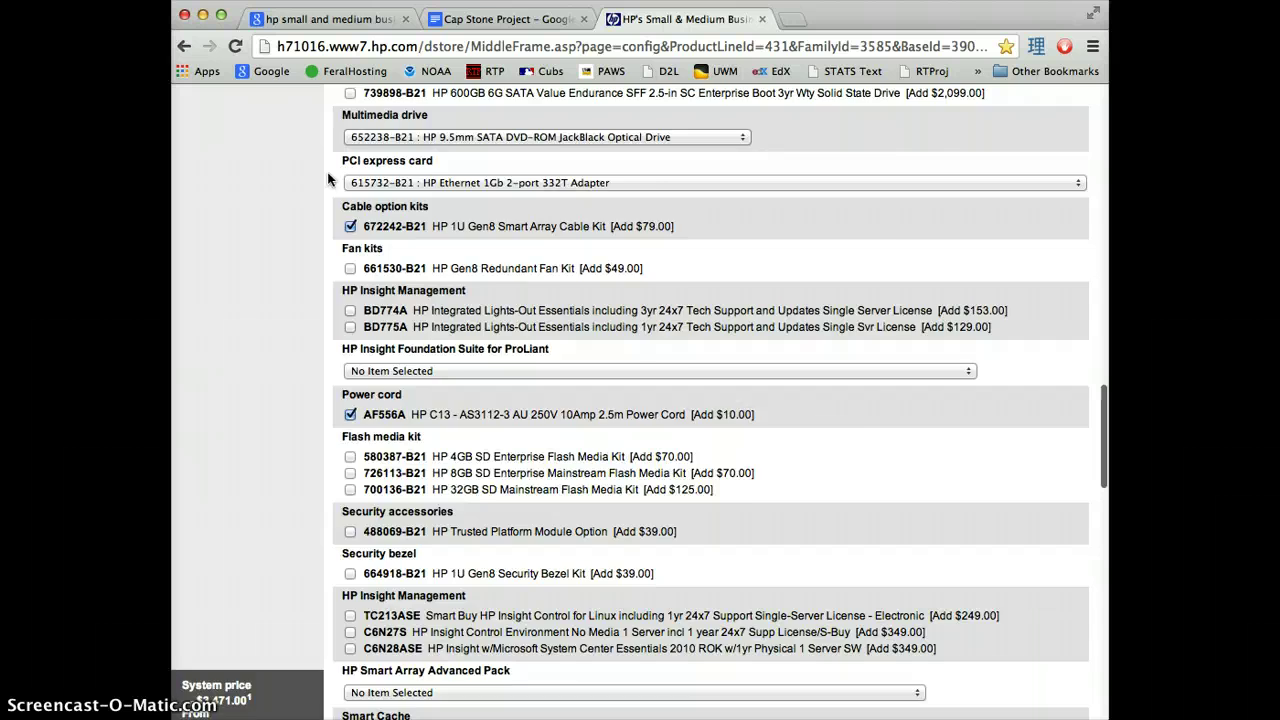
{"action": "scroll", "coordinate": [328, 180], "scroll_direction": "up", "scroll_amount": 10}
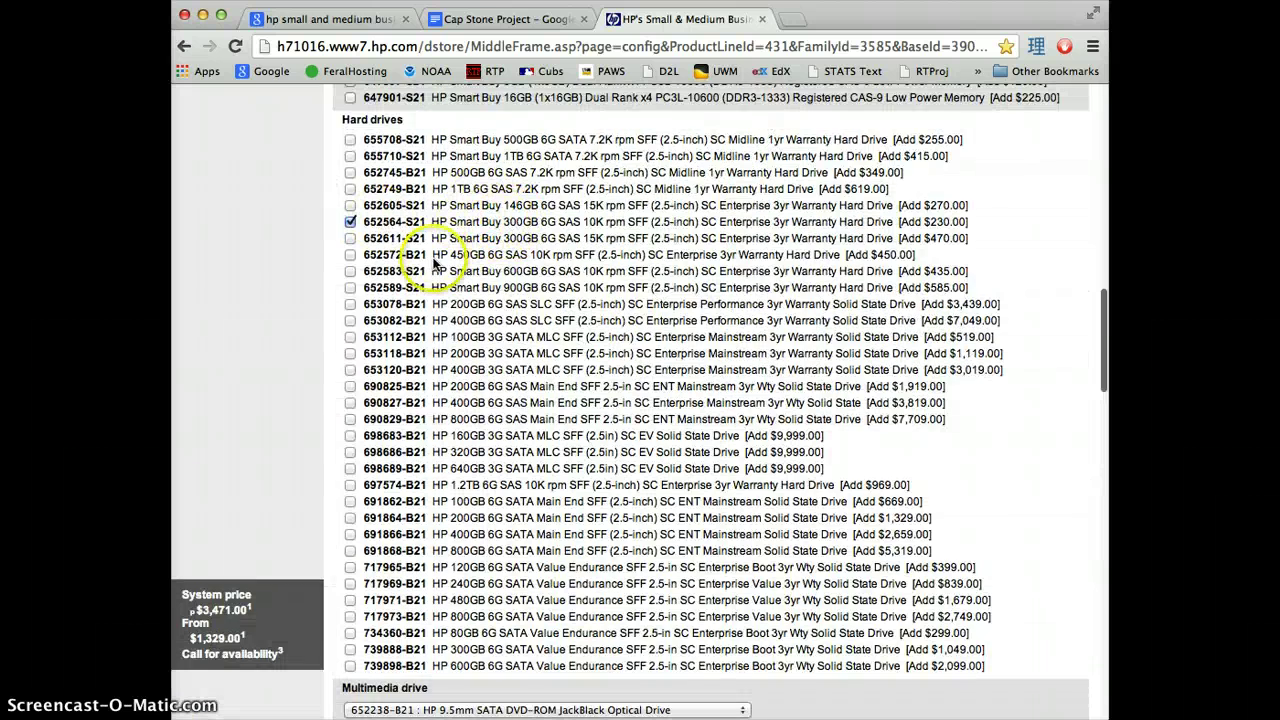
{"action": "scroll", "coordinate": [258, 292], "scroll_direction": "down", "scroll_amount": 15}
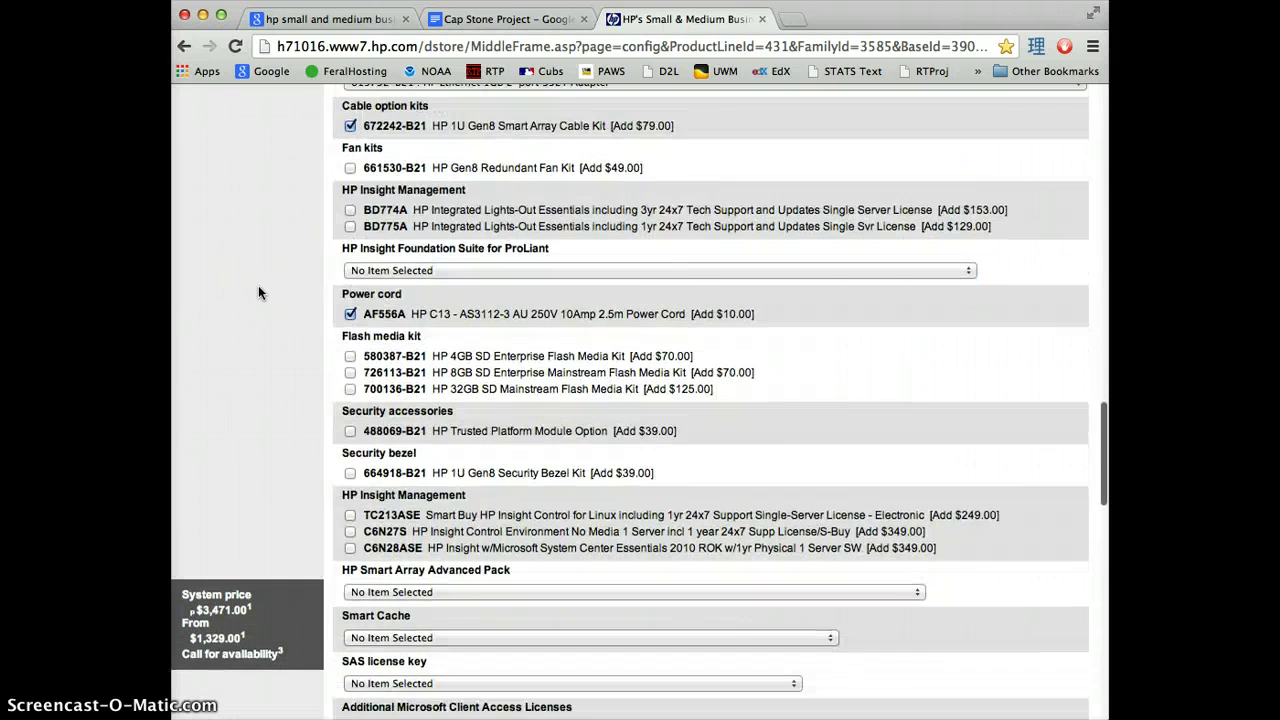
Set the installation service to No Item Selected, dropping the price to $3,246
{"action": "scroll", "coordinate": [285, 232], "scroll_direction": "down", "scroll_amount": 3}
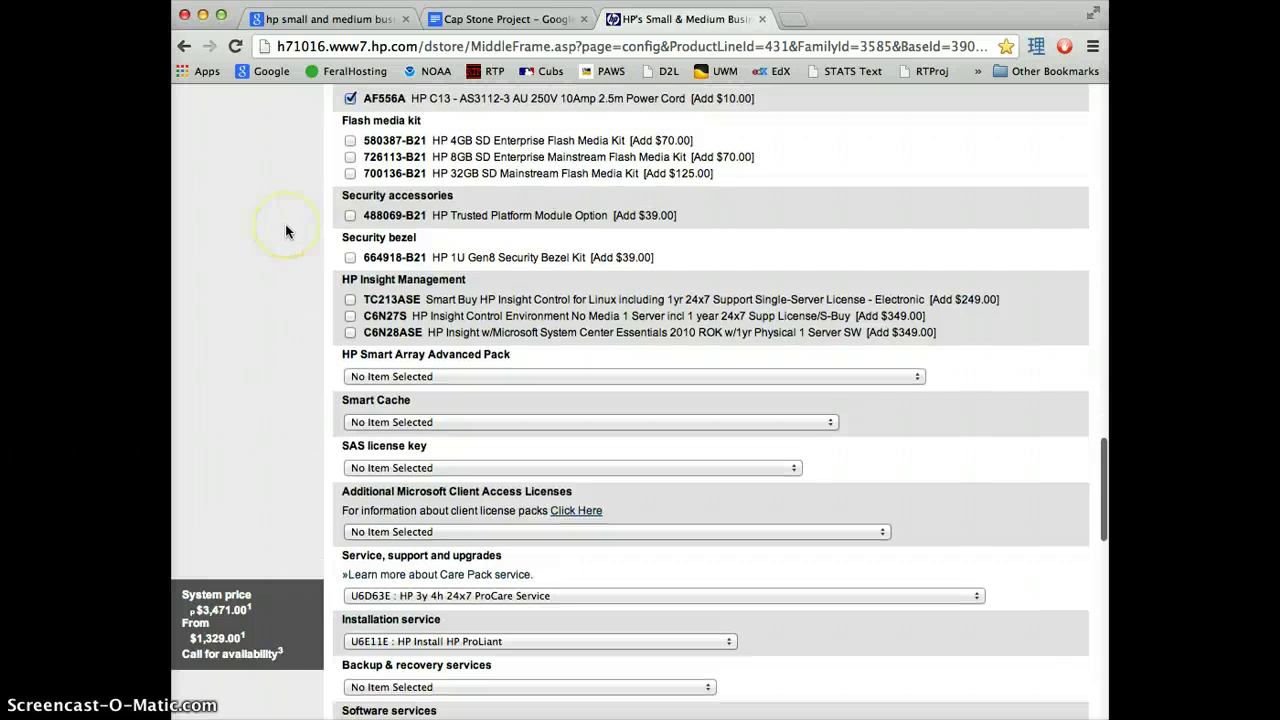
{"action": "scroll", "coordinate": [285, 232], "scroll_direction": "down", "scroll_amount": 6}
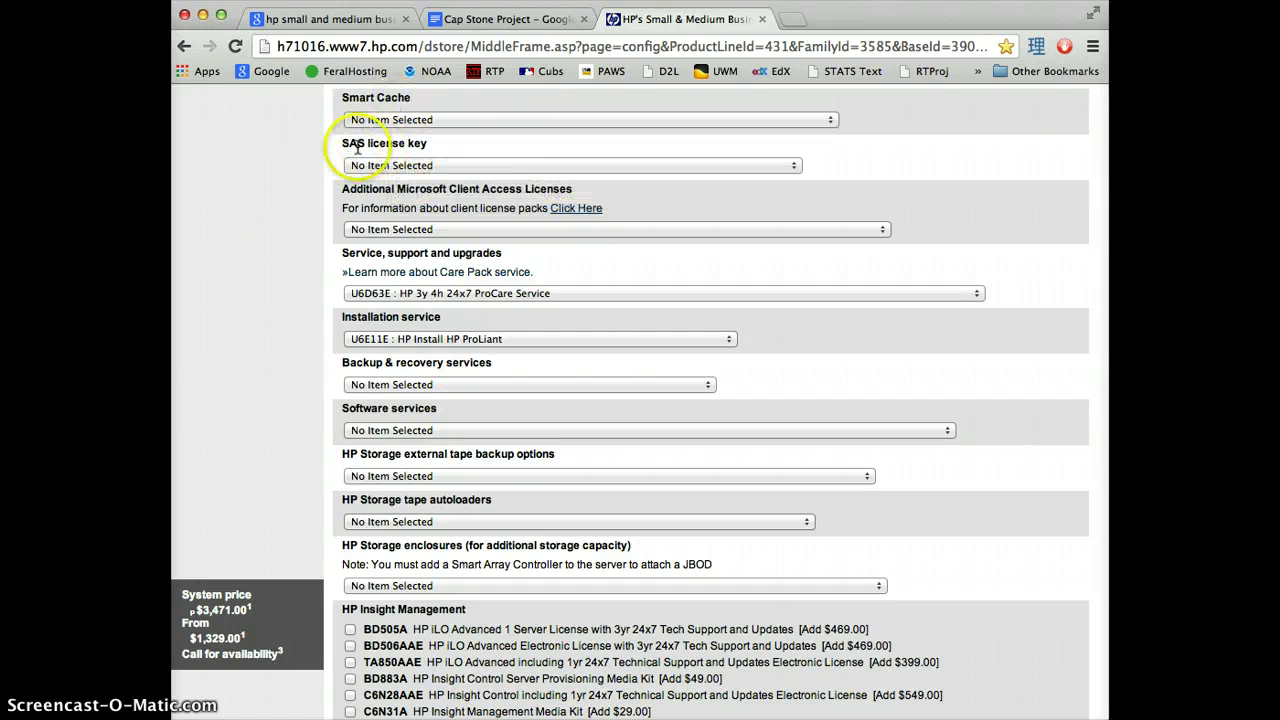
{"action": "scroll", "coordinate": [278, 166], "scroll_direction": "down", "scroll_amount": 3}
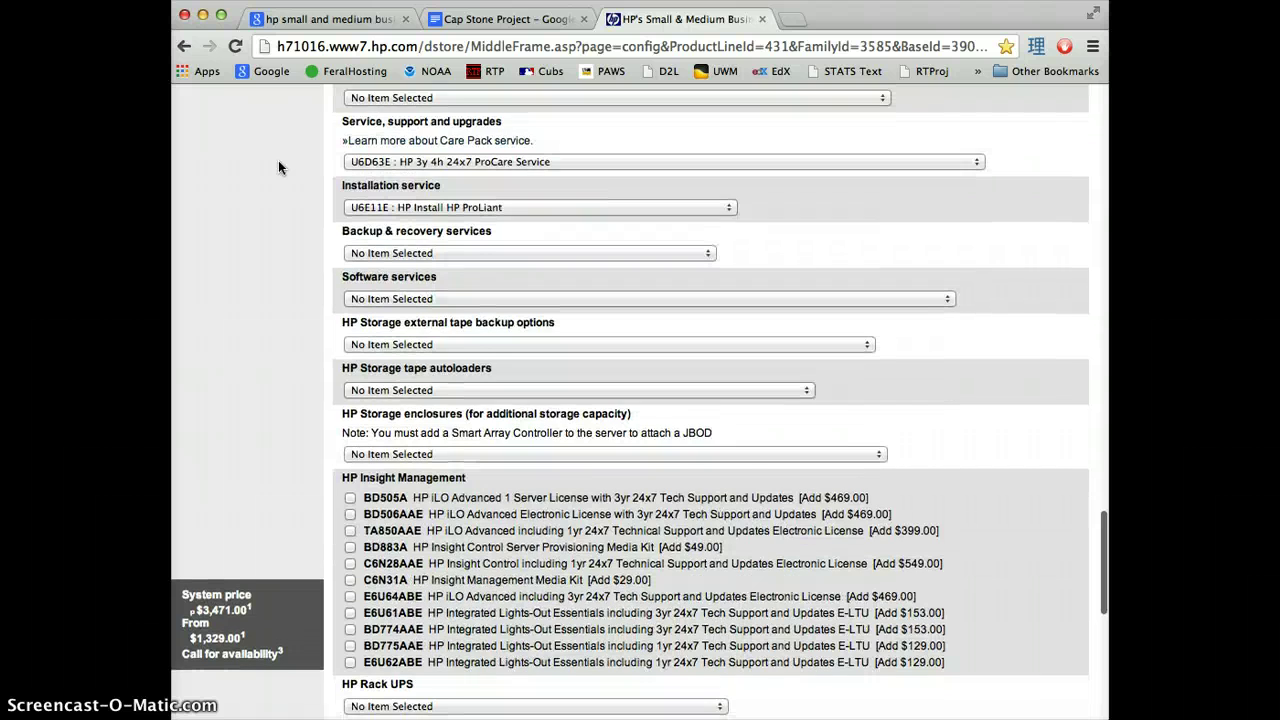
{"action": "left_click", "coordinate": [375, 160]}
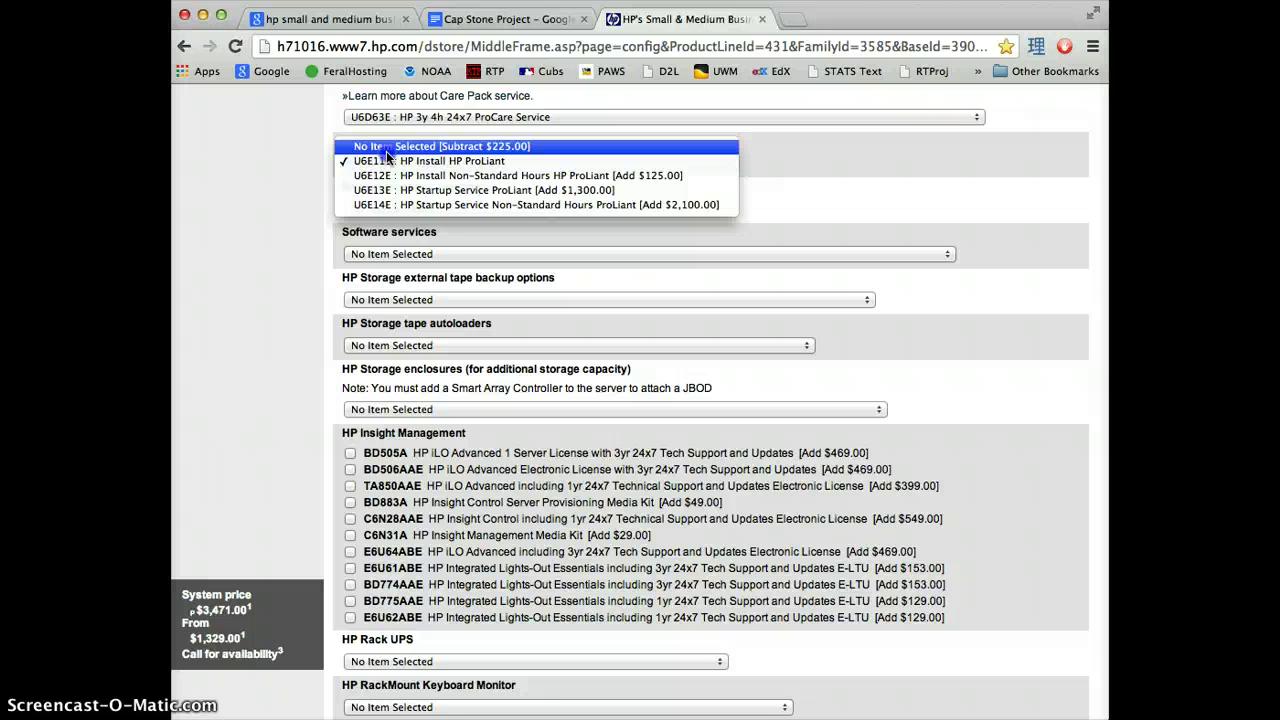
{"action": "left_click", "coordinate": [386, 150]}
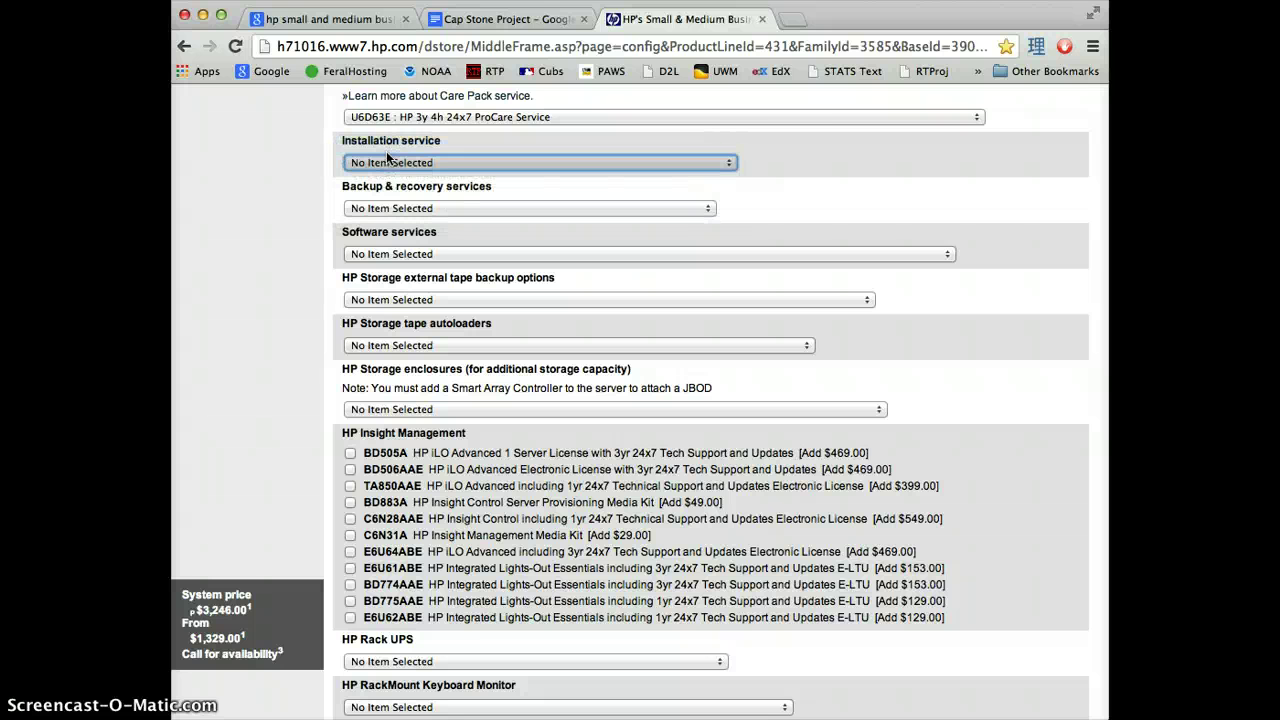
{"action": "left_click", "coordinate": [303, 158]}
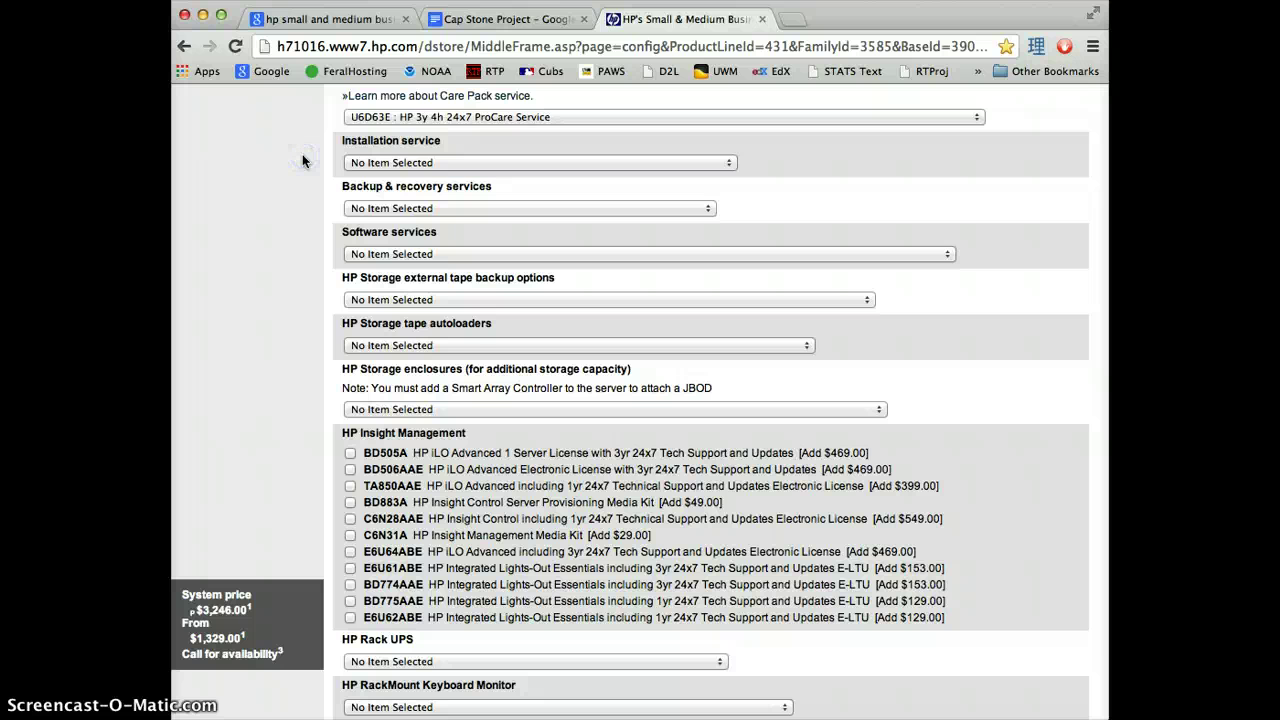
{"action": "scroll", "coordinate": [303, 160], "scroll_direction": "down", "scroll_amount": 4}
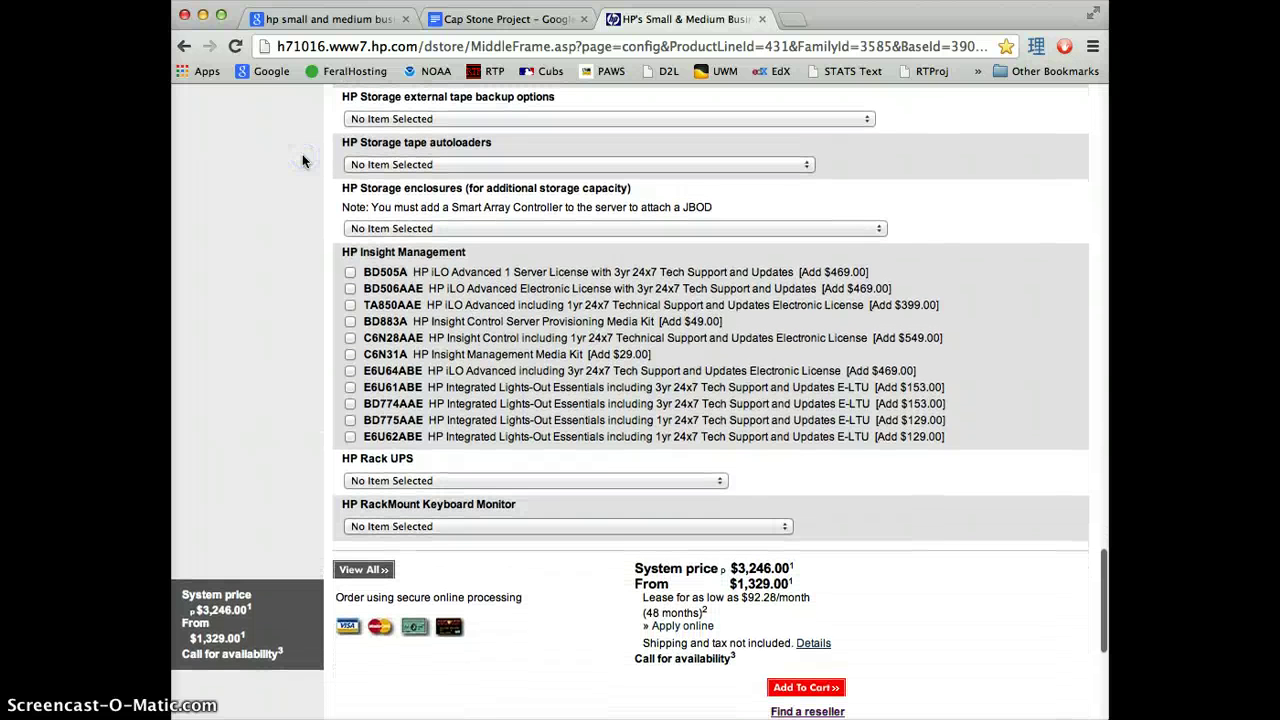
{"action": "scroll", "coordinate": [303, 160], "scroll_direction": "down", "scroll_amount": 2}
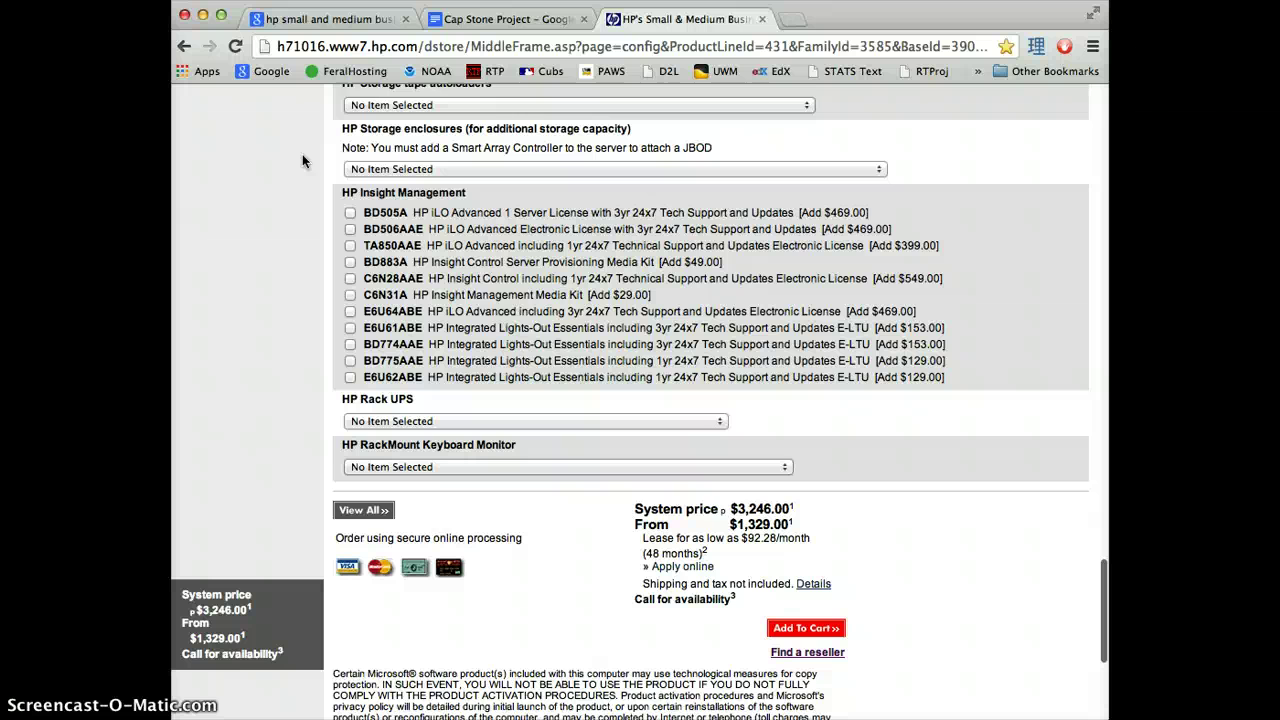
Add the DL360e Gen8 server and six add-ons to the cart, reviewing the $3,246.00 subtotal
{"action": "left_click", "coordinate": [803, 620]}
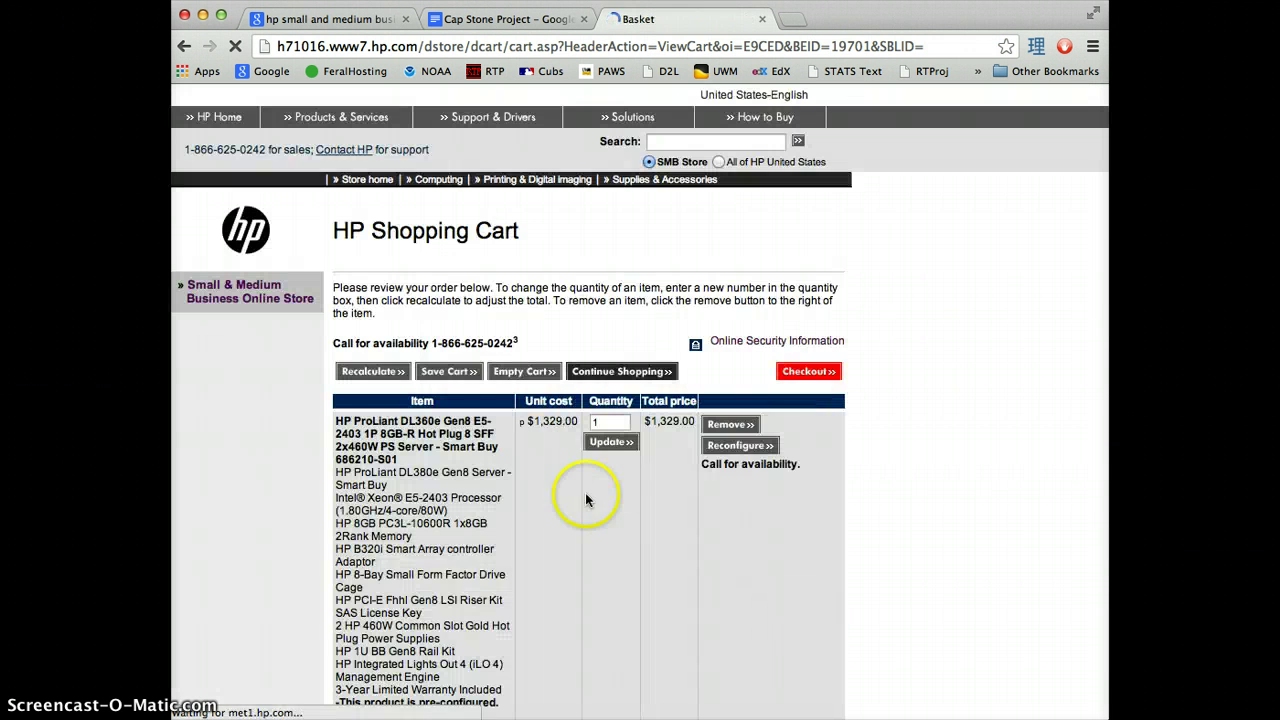
{"action": "scroll", "coordinate": [556, 524], "scroll_direction": "down", "scroll_amount": 3}
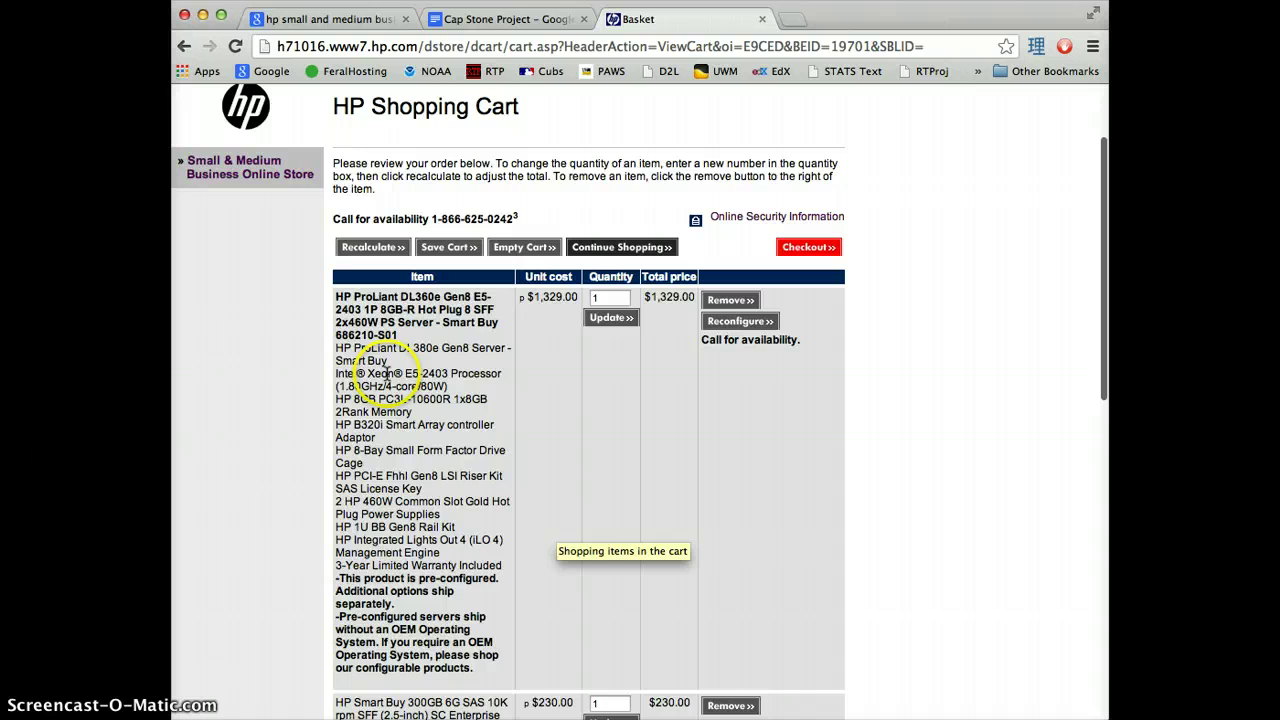
{"action": "scroll", "coordinate": [323, 347], "scroll_direction": "down", "scroll_amount": 3}
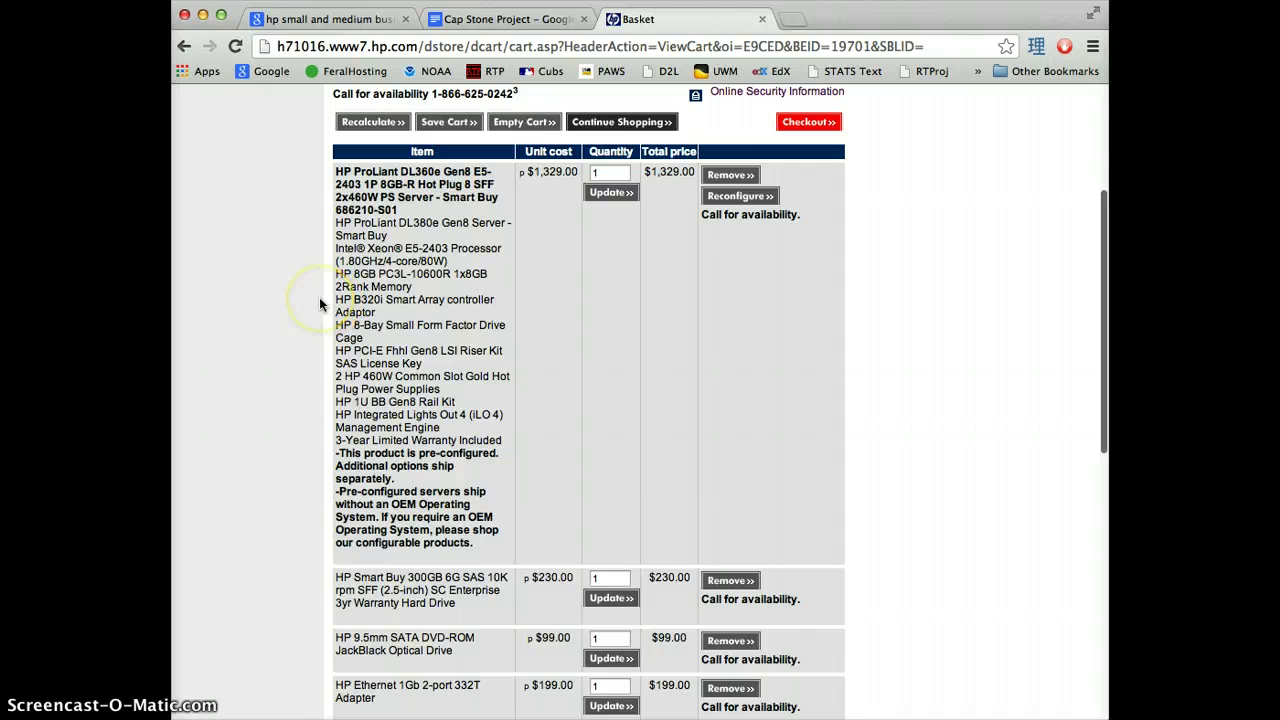
{"action": "scroll", "coordinate": [319, 297], "scroll_direction": "down", "scroll_amount": 1}
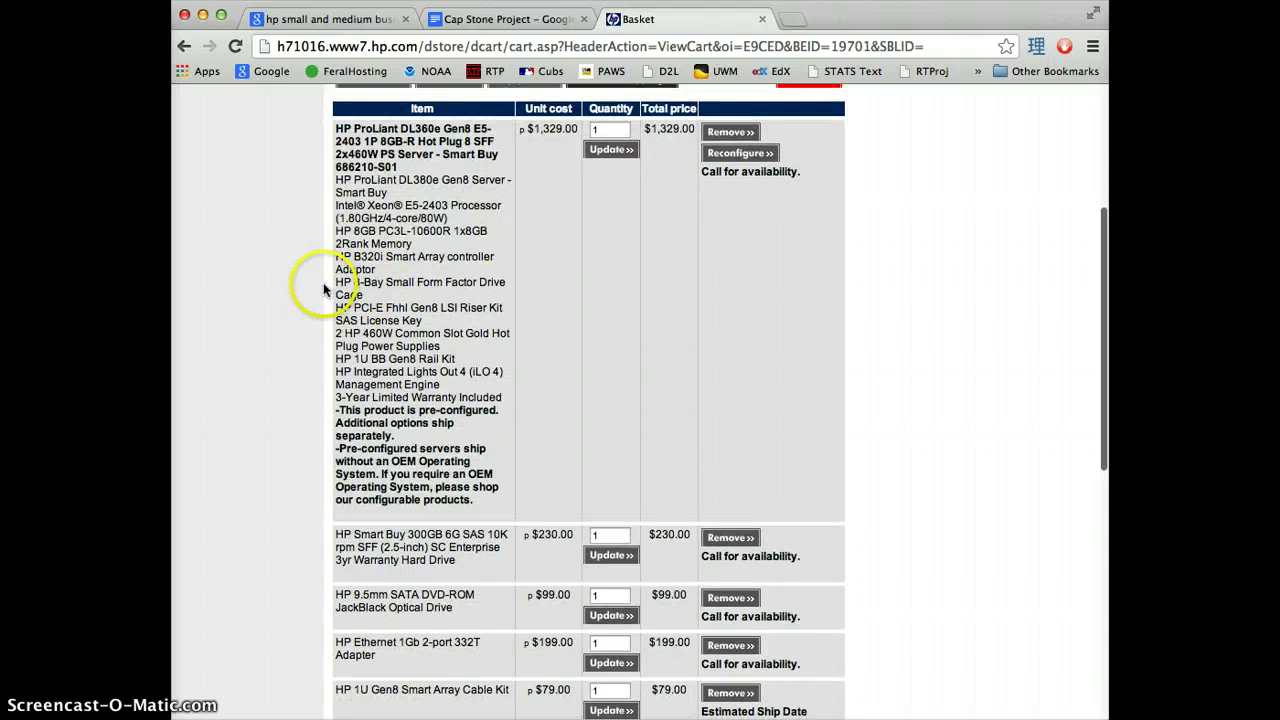
{"action": "scroll", "coordinate": [323, 289], "scroll_direction": "down", "scroll_amount": 1}
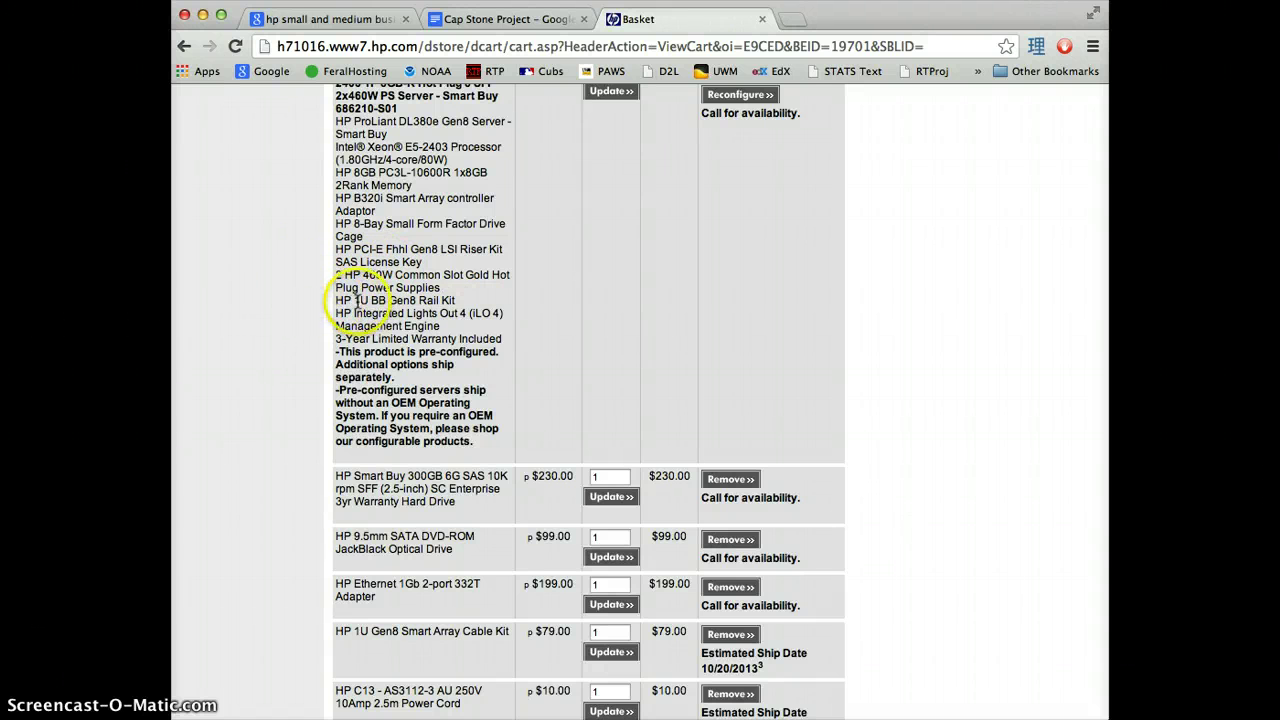
{"action": "scroll", "coordinate": [286, 300], "scroll_direction": "down", "scroll_amount": 1}
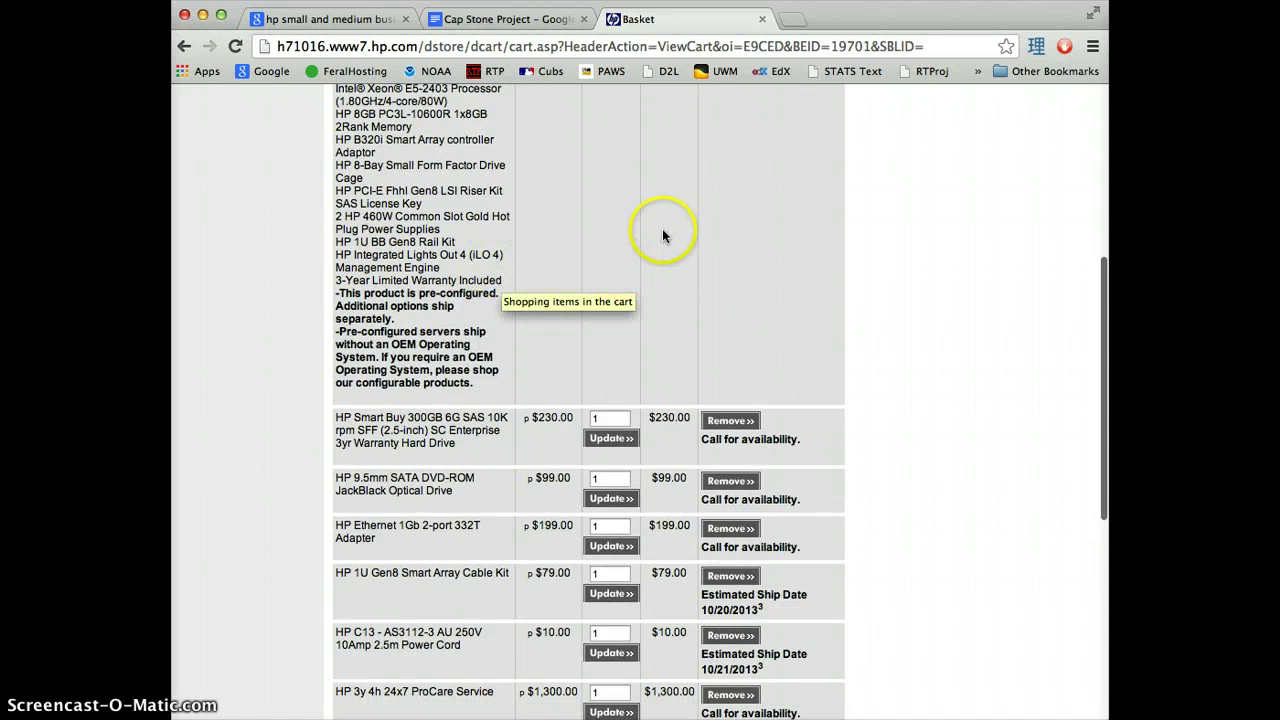
{"action": "scroll", "coordinate": [903, 240], "scroll_direction": "down", "scroll_amount": 4}
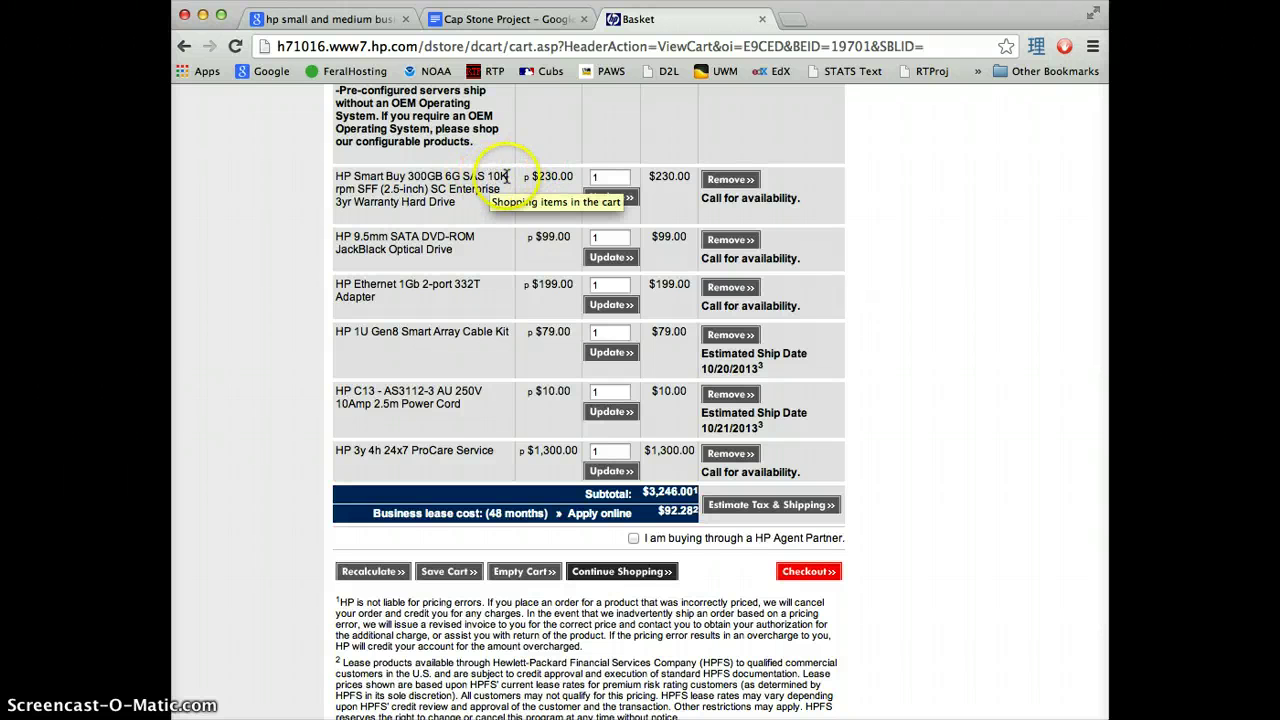
Change the 300GB hard drive and C13 power cord quantities to 2 and update the cart
{"action": "double_click", "coordinate": [596, 177]}
{"action": "type", "text": "2"}
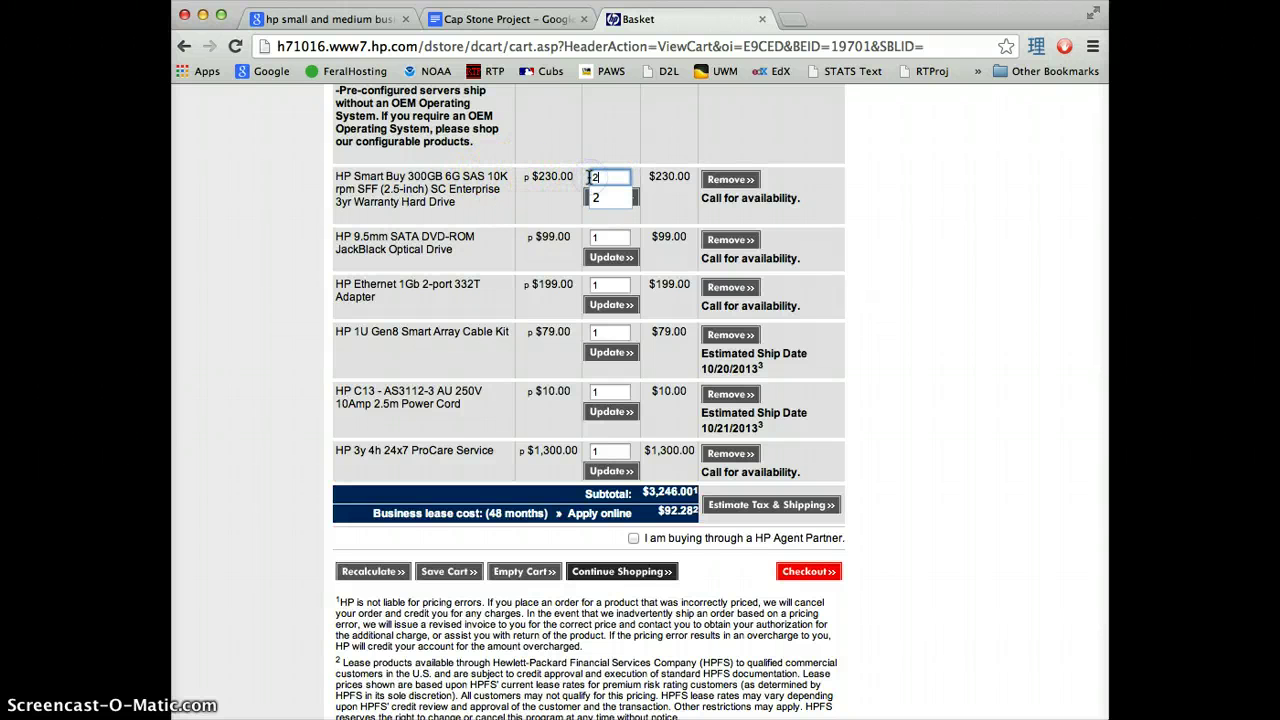
{"action": "double_click", "coordinate": [617, 393]}
{"action": "type", "text": "2"}
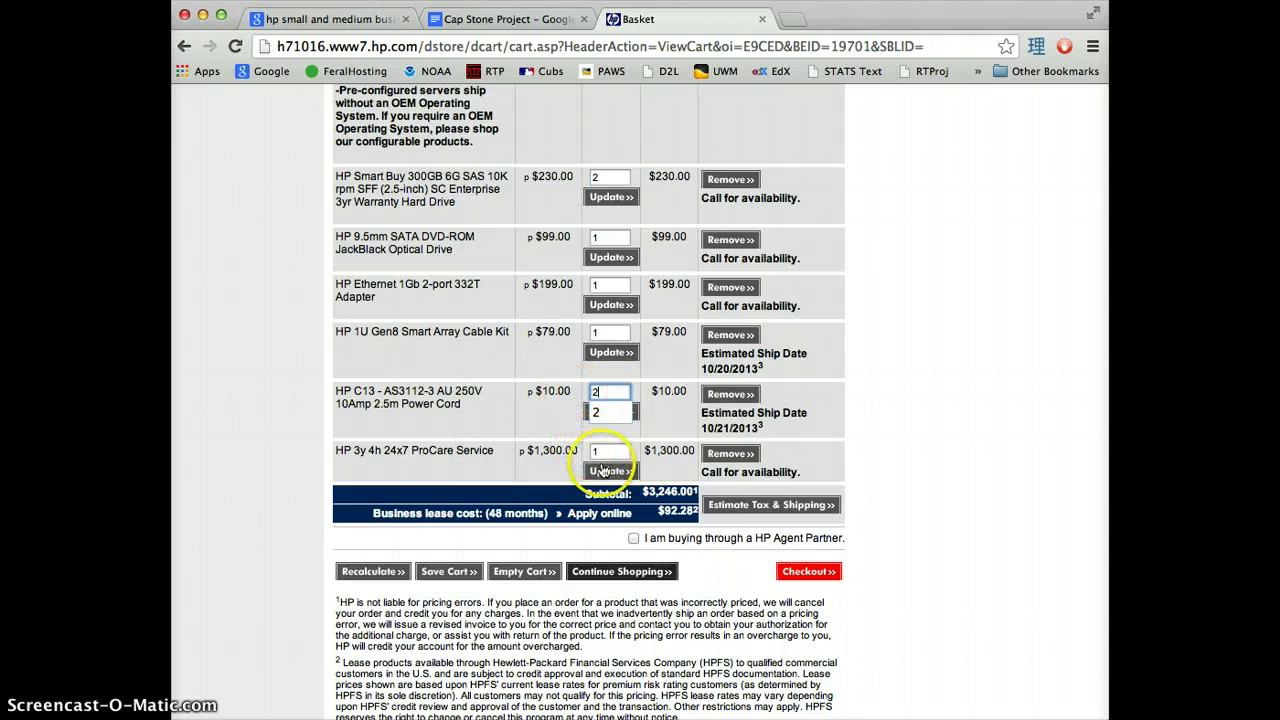
{"action": "left_click", "coordinate": [604, 470]}
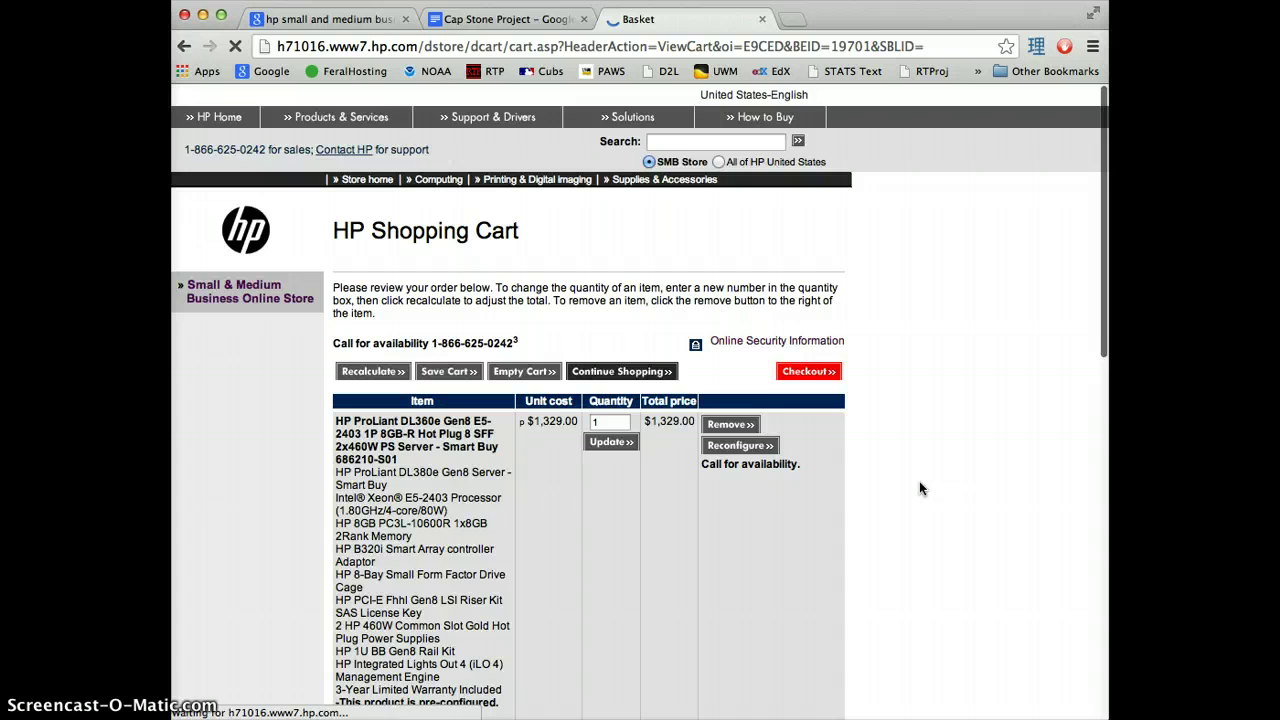
Review the updated cart, checking the ProCare Service price of 1,300.00 and the $3,486.00 subtotal
{"action": "scroll", "coordinate": [919, 488], "scroll_direction": "down", "scroll_amount": 10}
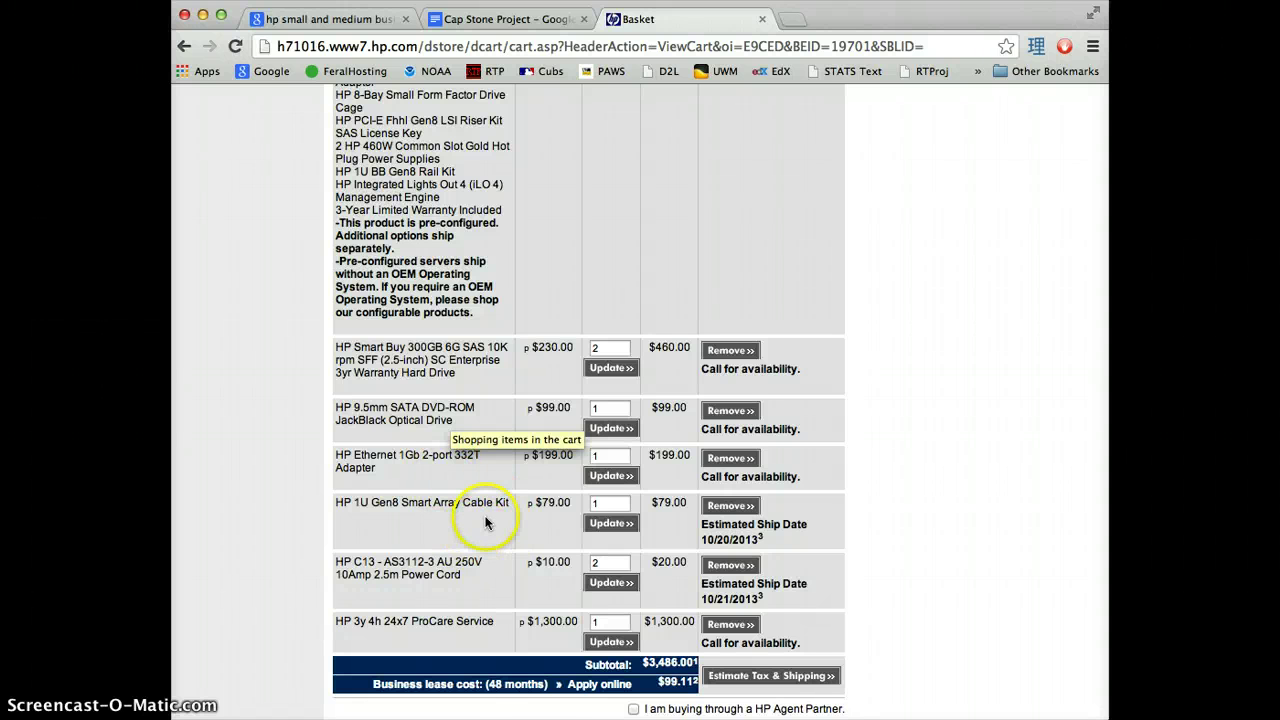
{"action": "scroll", "coordinate": [485, 522], "scroll_direction": "down", "scroll_amount": 3}
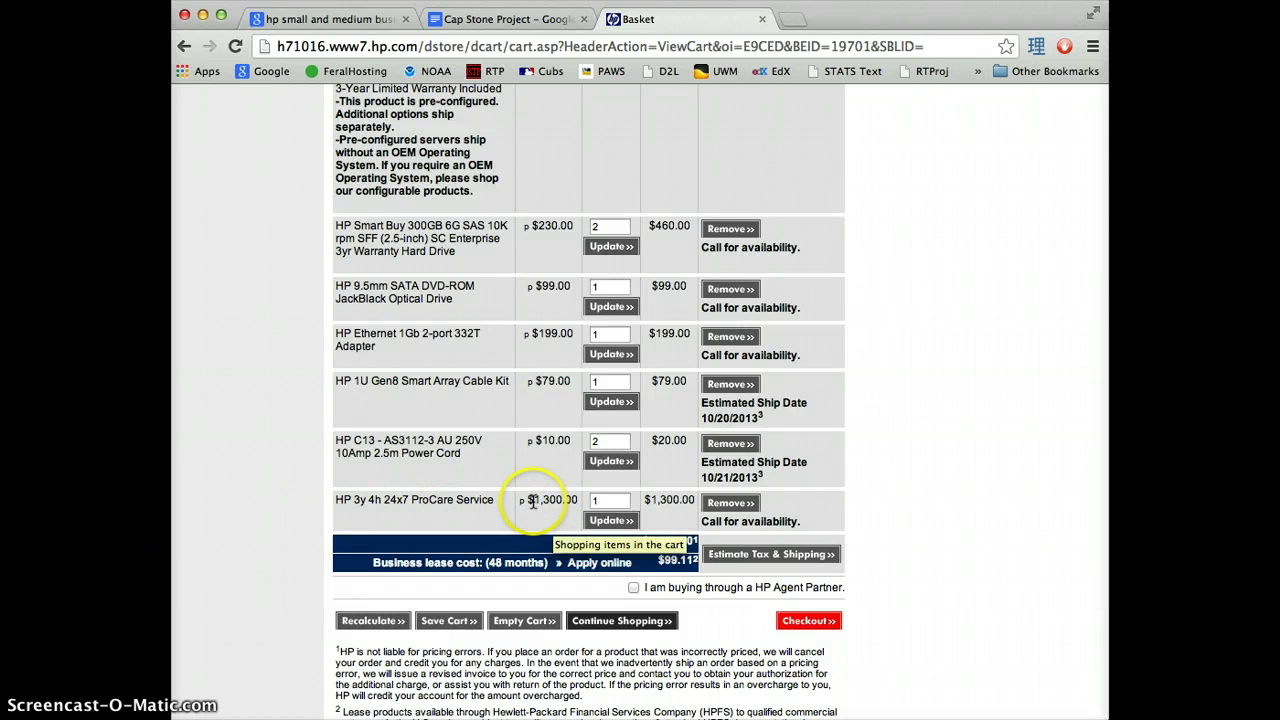
{"action": "left_click_drag", "start_coordinate": [534, 502], "coordinate": [580, 503]}
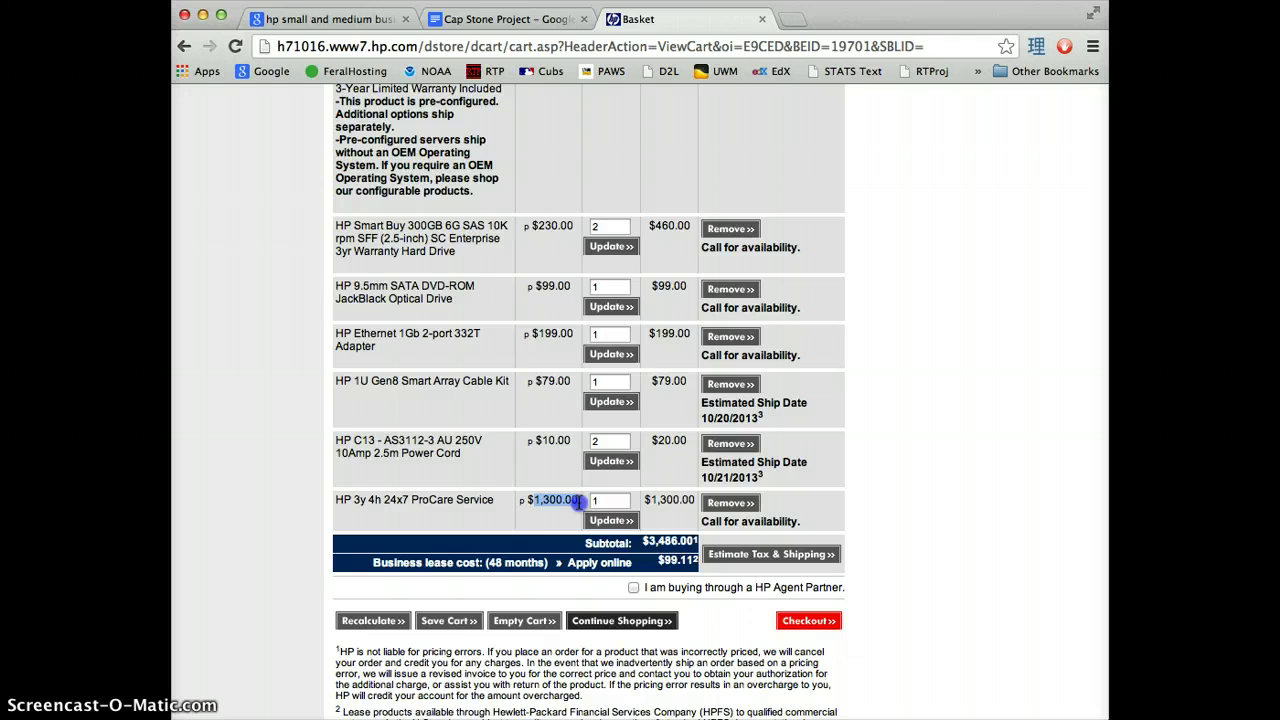
{"action": "left_click", "coordinate": [906, 465]}
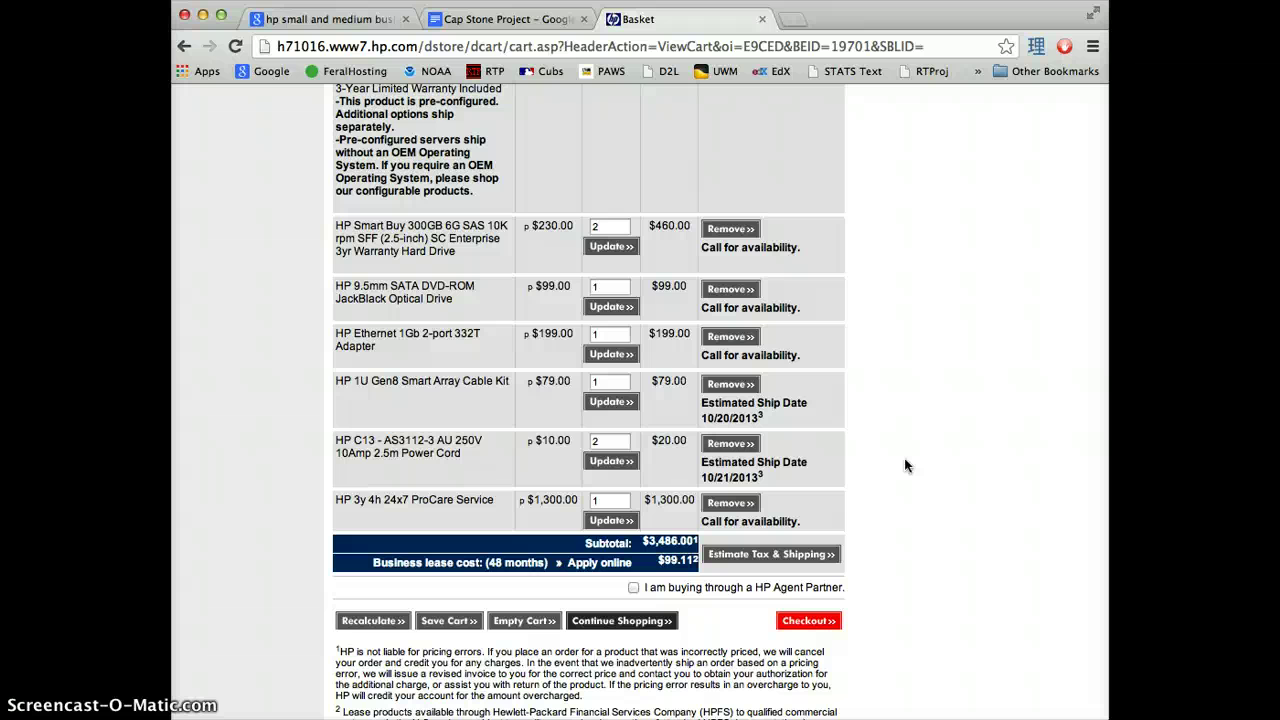